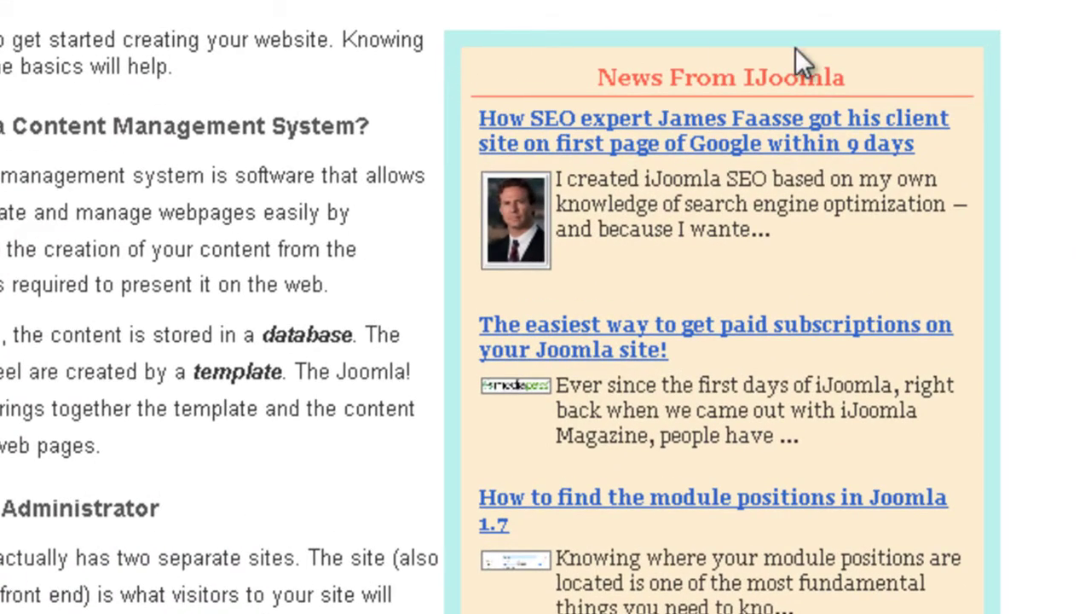
Examine the News From IJoomla sidebar on the site's front page, including its heading, article titles, images and intro texts.
left_click_drag(595, 75, 844, 82)
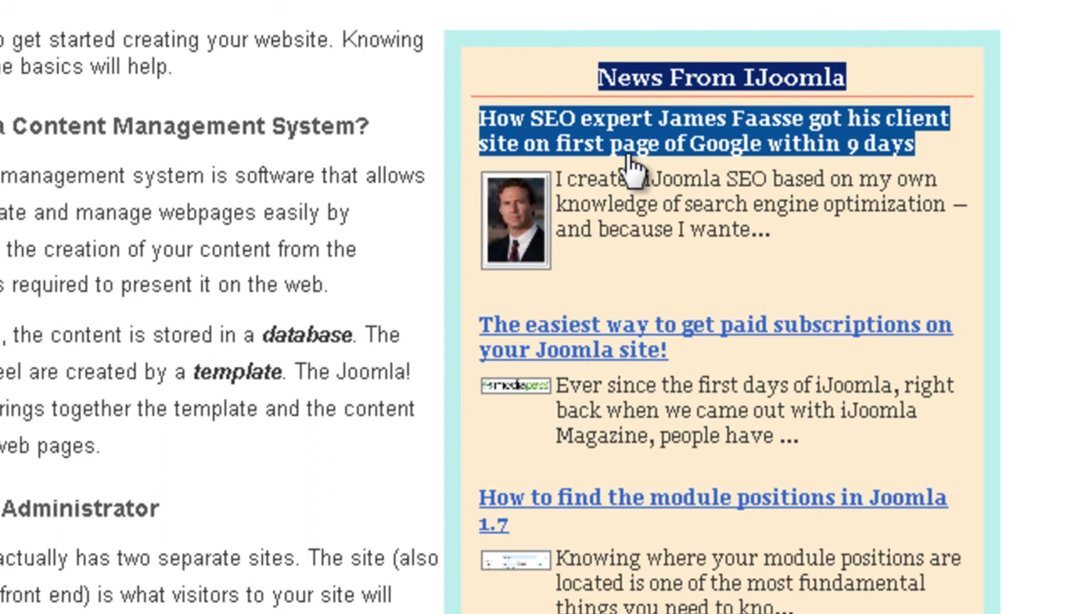
left_click_drag(785, 225, 555, 189)
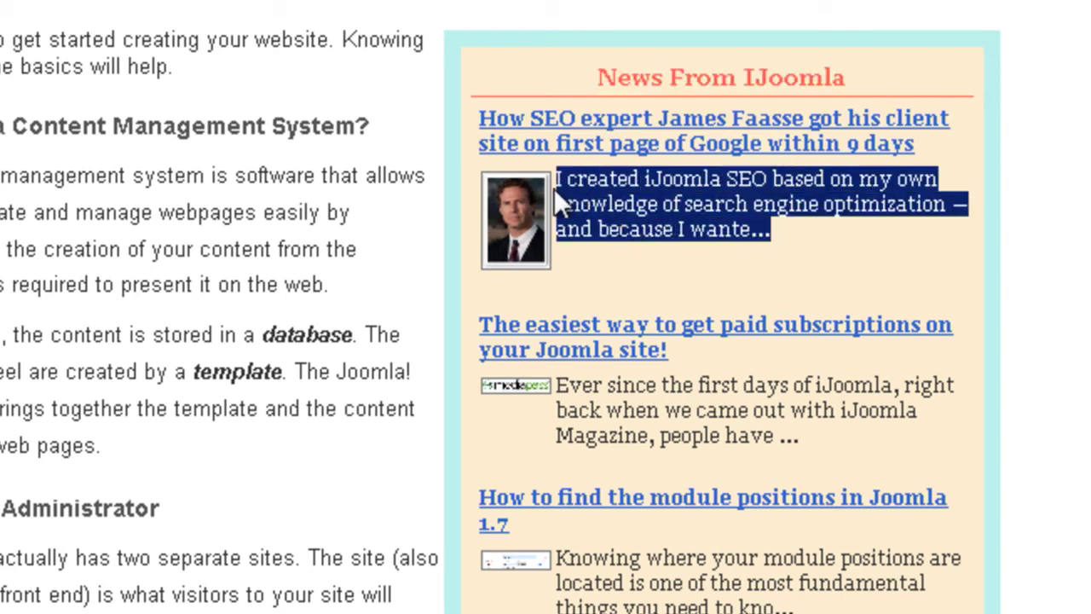
left_click(661, 223)
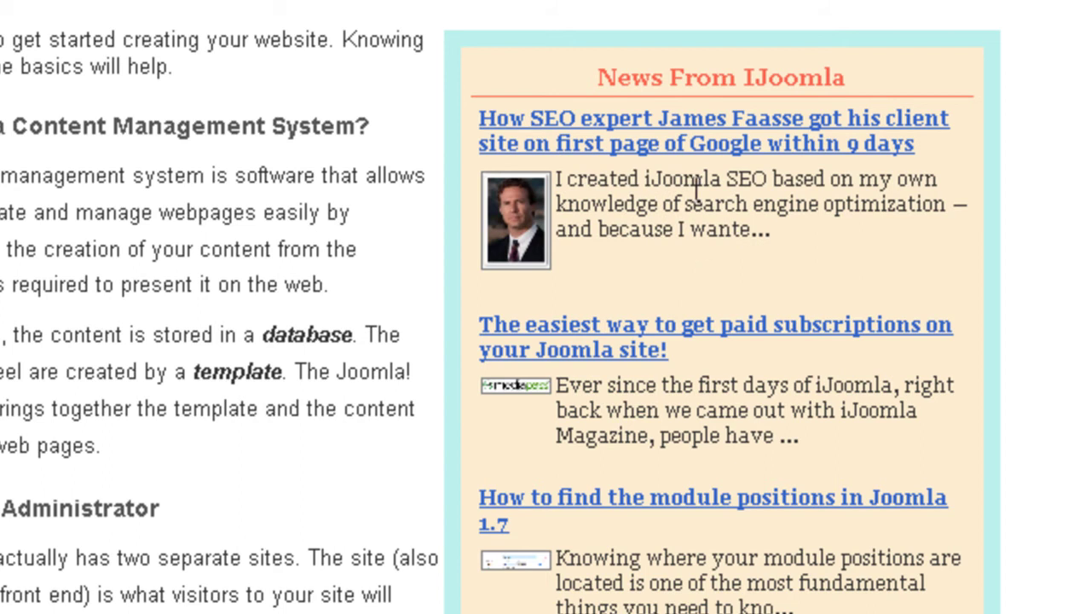
scroll(766, 255, "down", 5)
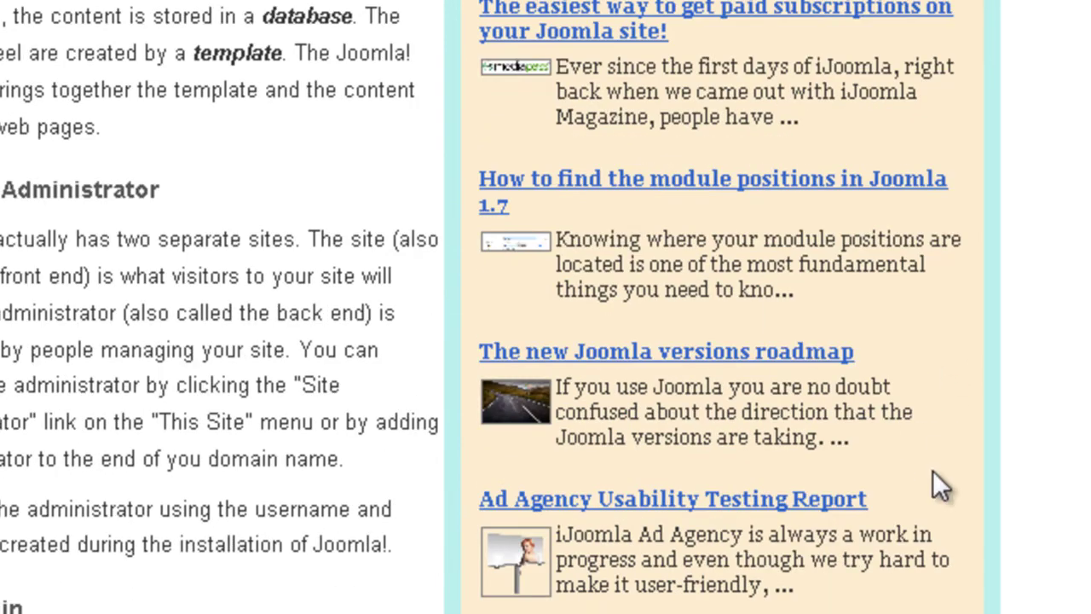
triple_click(920, 202)
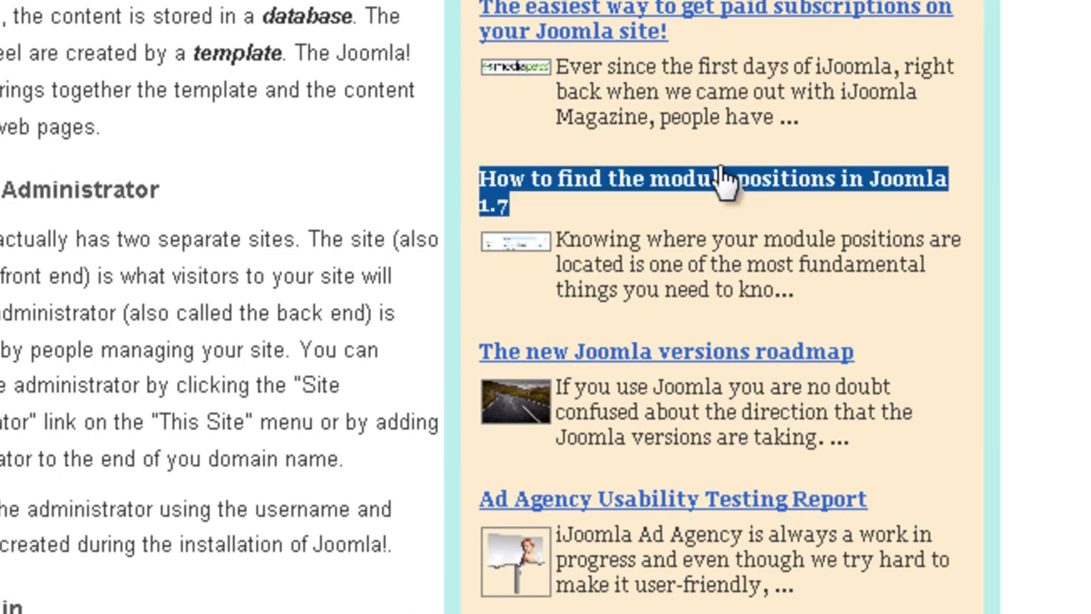
scroll(718, 166, "up", 5)
triple_click(628, 119)
left_click(966, 76)
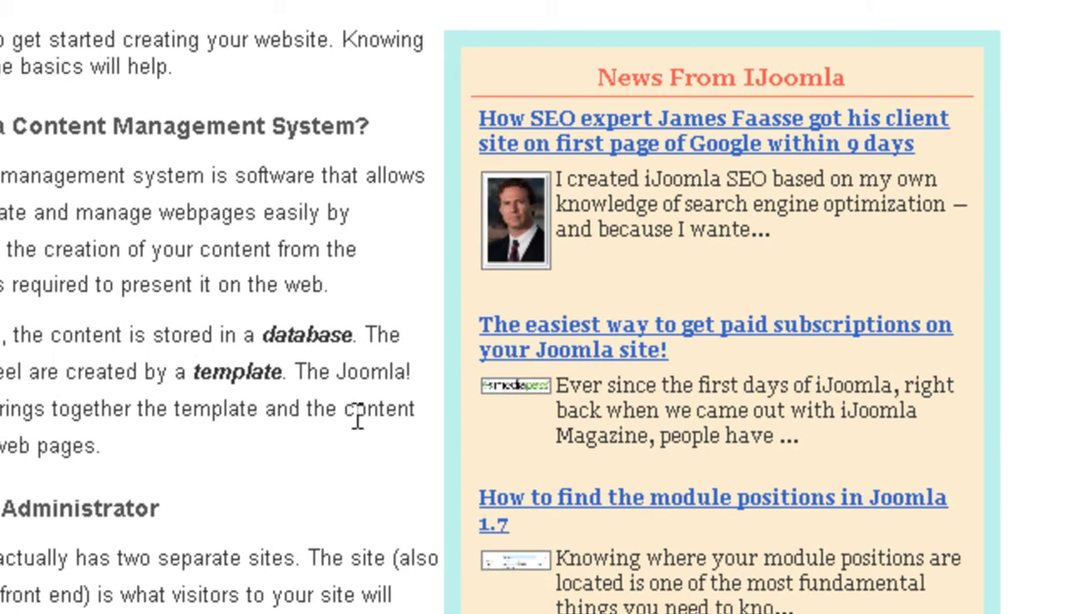
triple_click(877, 143)
left_click(802, 568)
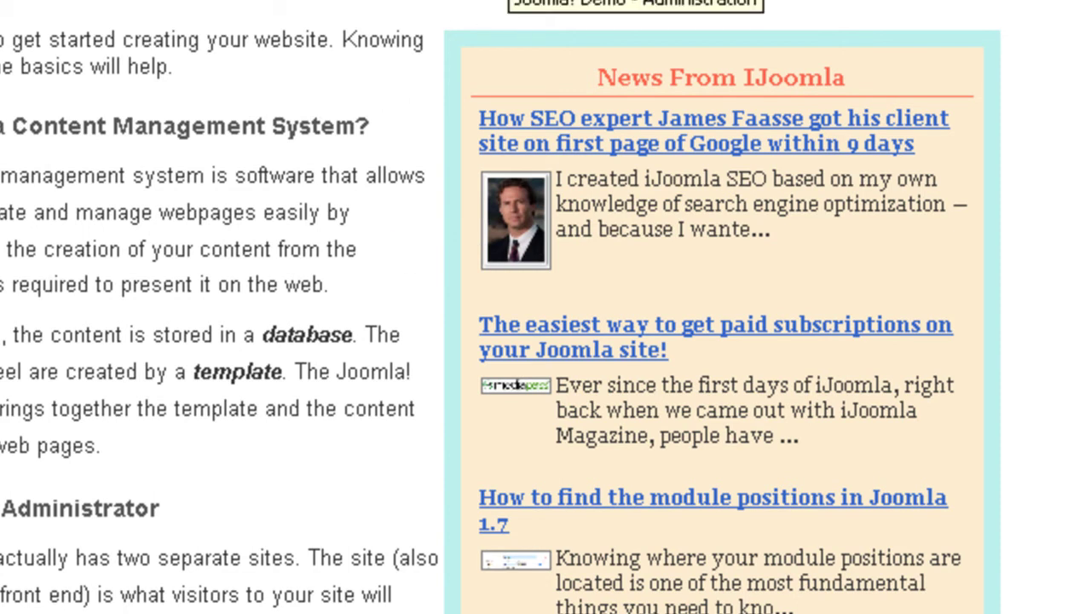
Switch to the Joomla administration and open the 300px_light-peach style from the Style Manager for editing.
left_click(635, 1)
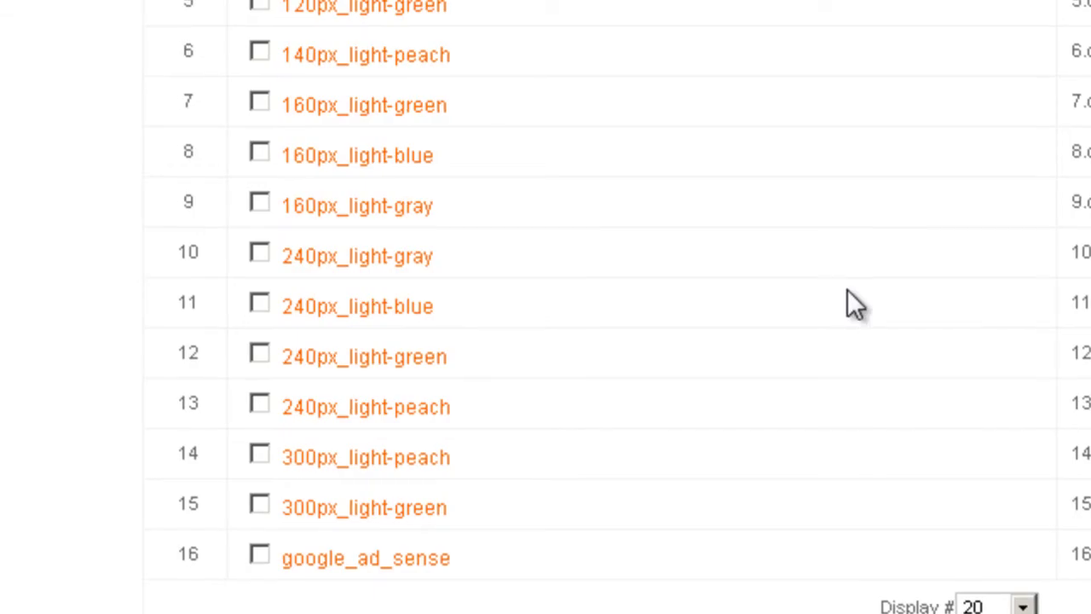
scroll(847, 289, "up", 5)
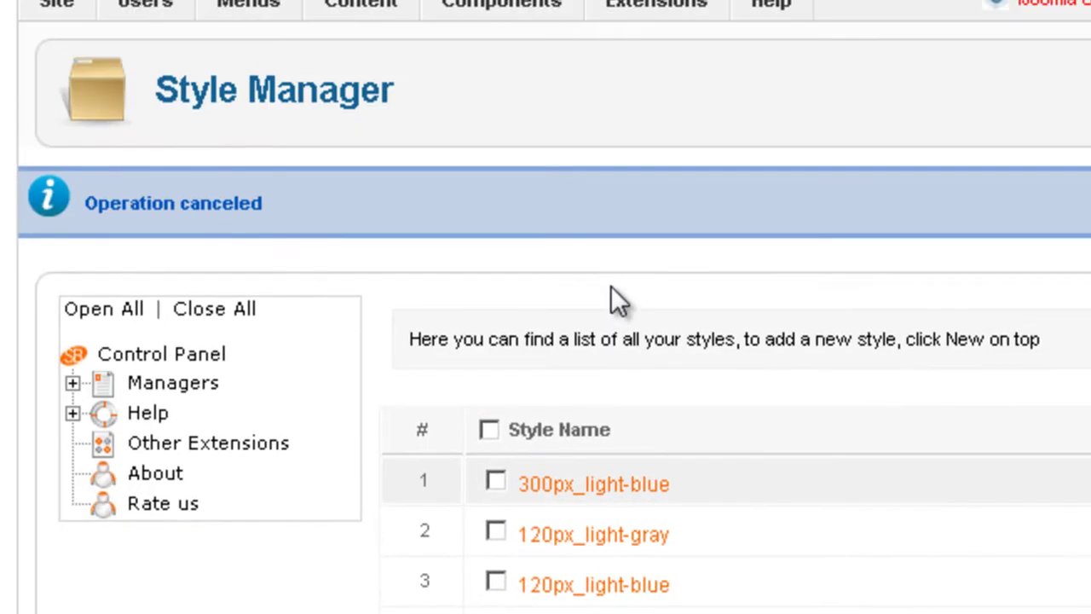
left_click(73, 382)
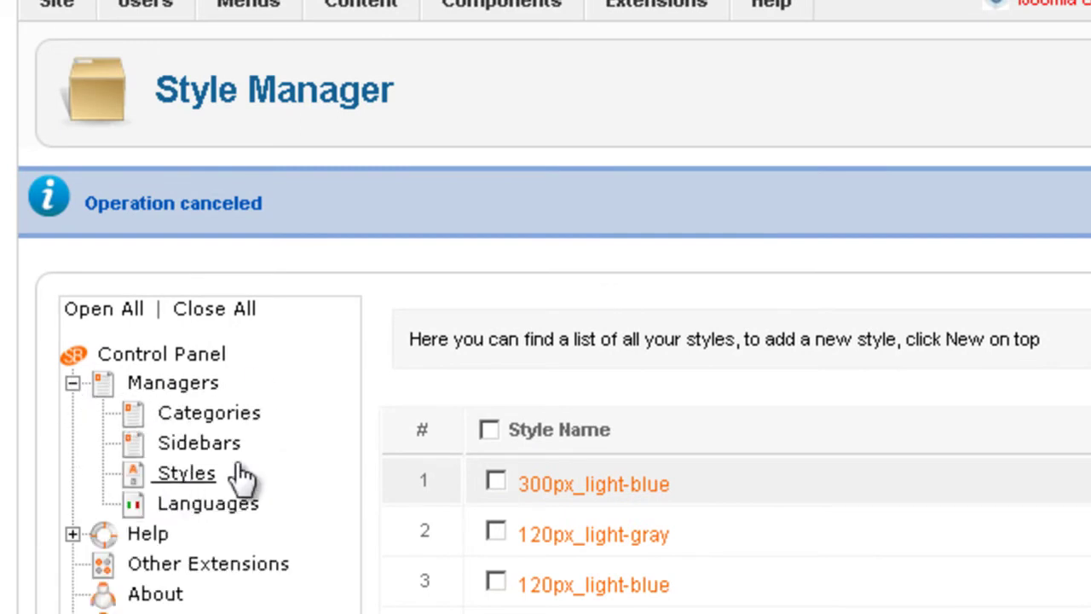
scroll(957, 345, "down", 1)
scroll(957, 341, "down", 5)
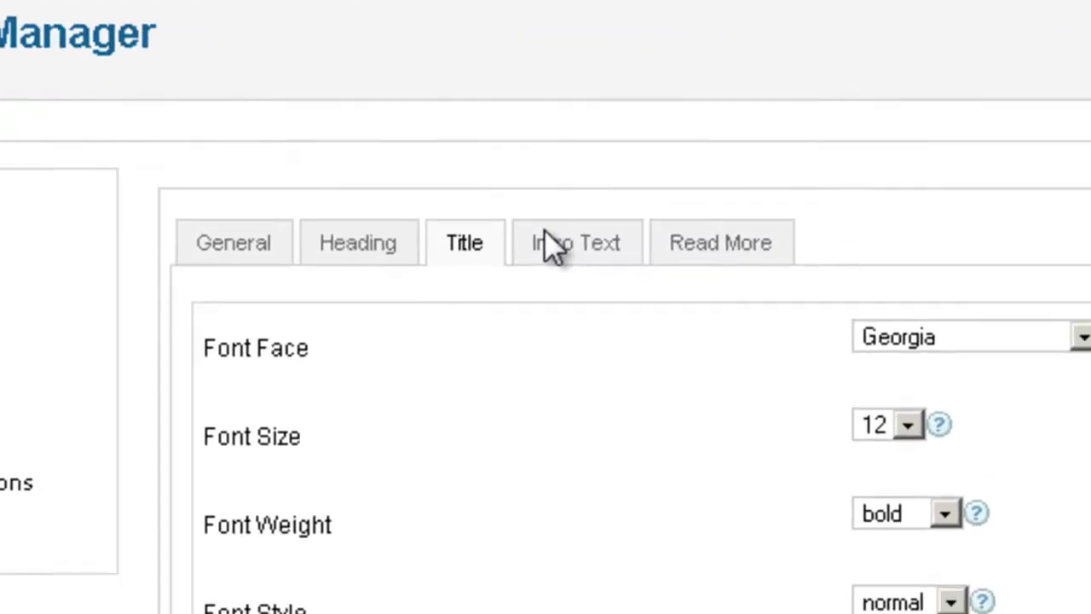
scroll(475, 207, "down", 3)
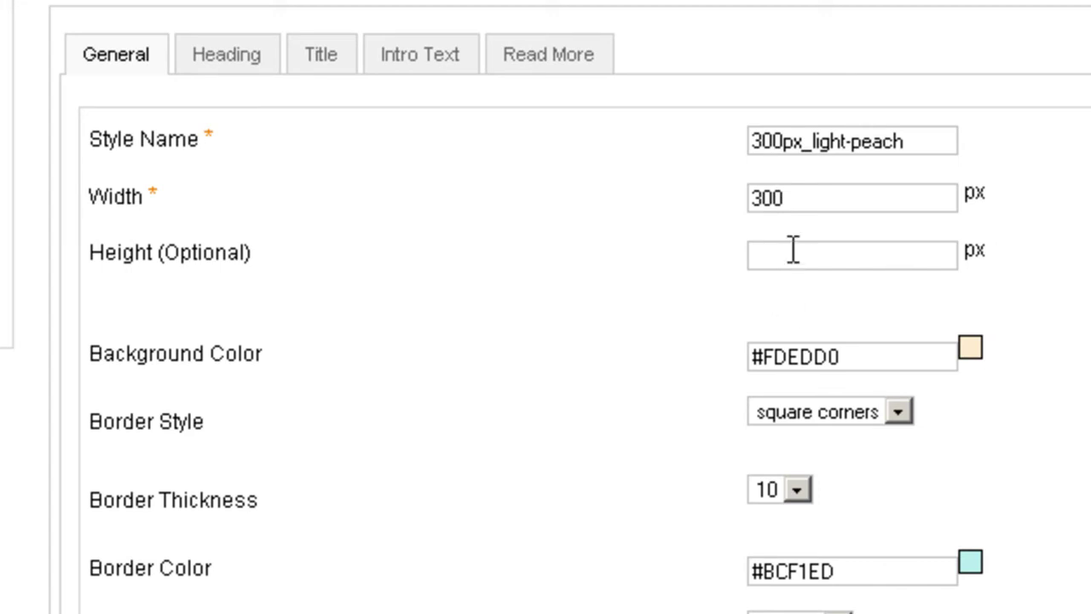
Set the background color of the 300px_light-peach style to #FFFFCC.
scroll(759, 324, "down", 3)
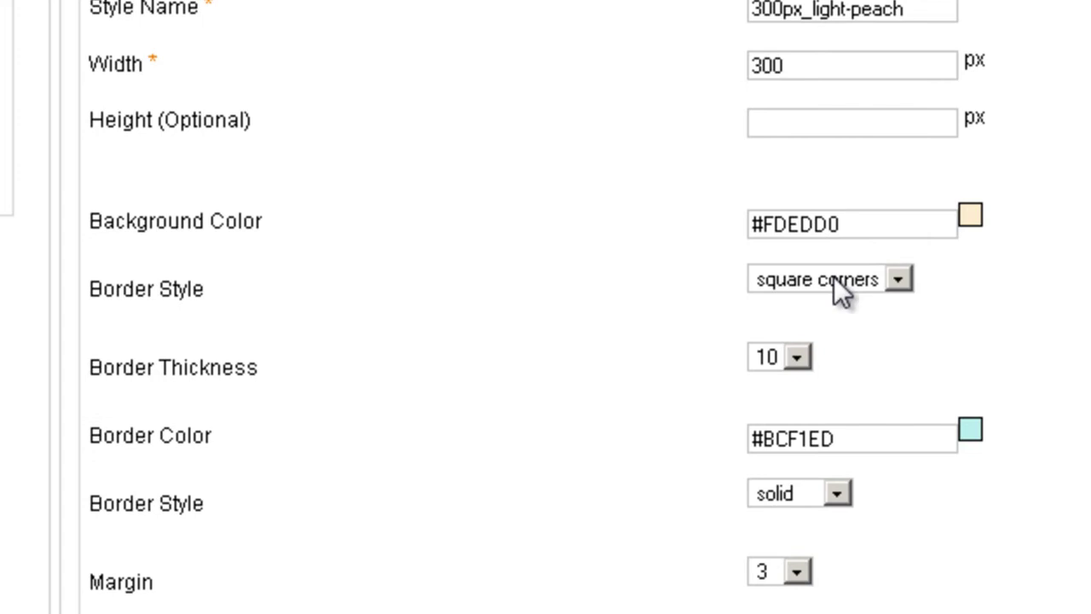
left_click(972, 223)
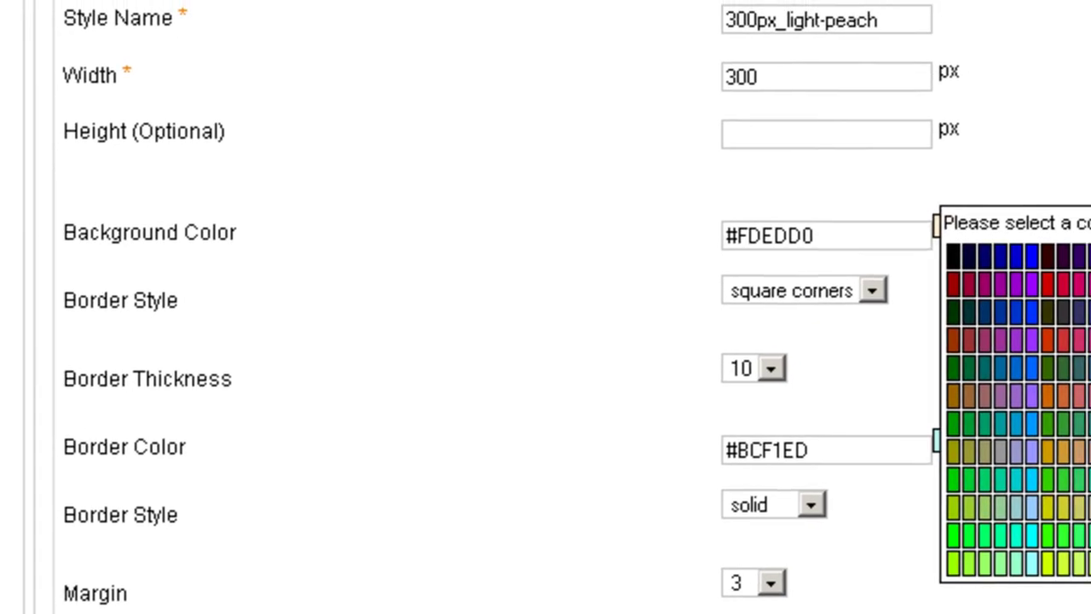
left_click(806, 237)
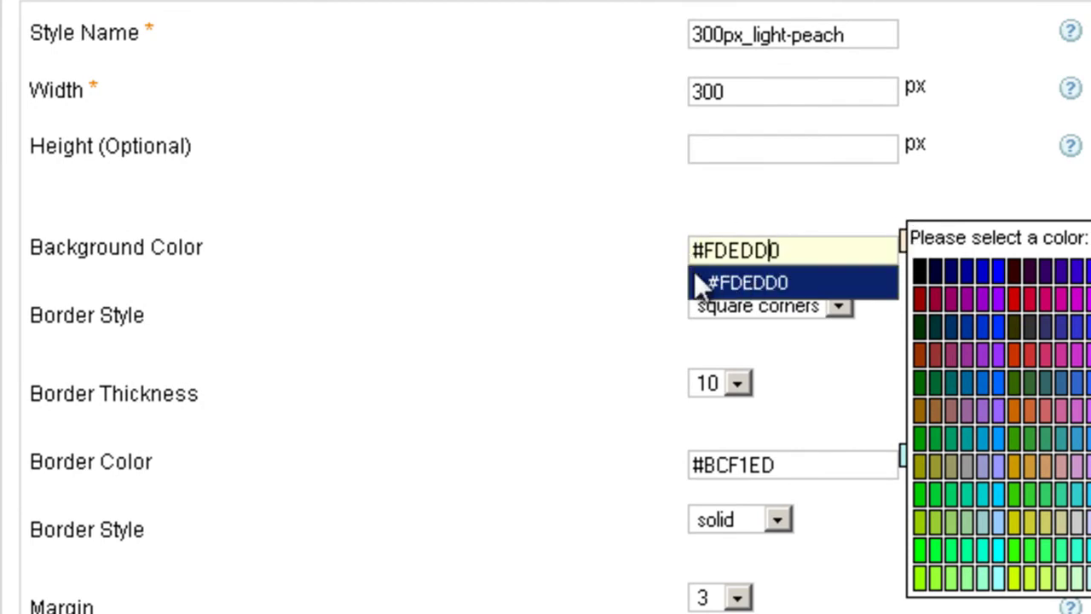
left_click_drag(692, 249, 703, 249)
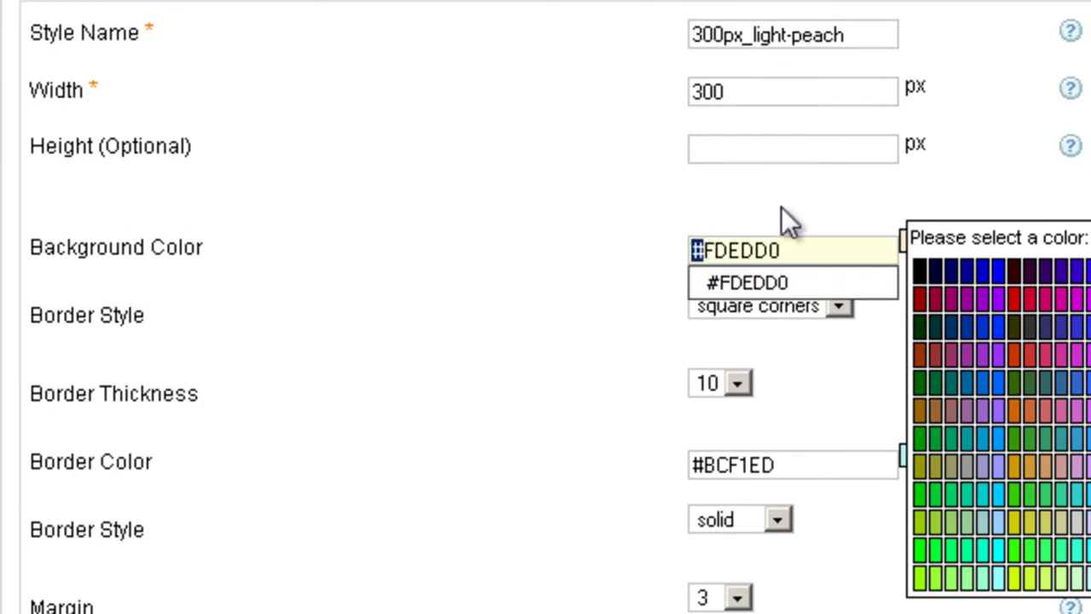
key("Tab")
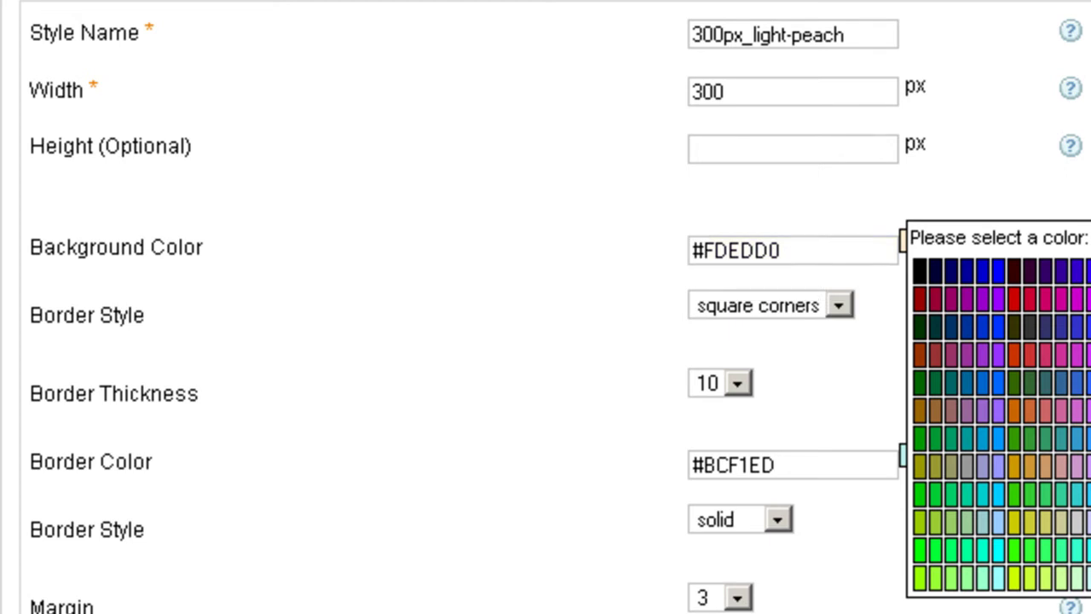
left_click(1087, 576)
Set the style's corner border style to round corners and check the sidebar on the site's front page.
scroll(545, 307, "down", 3)
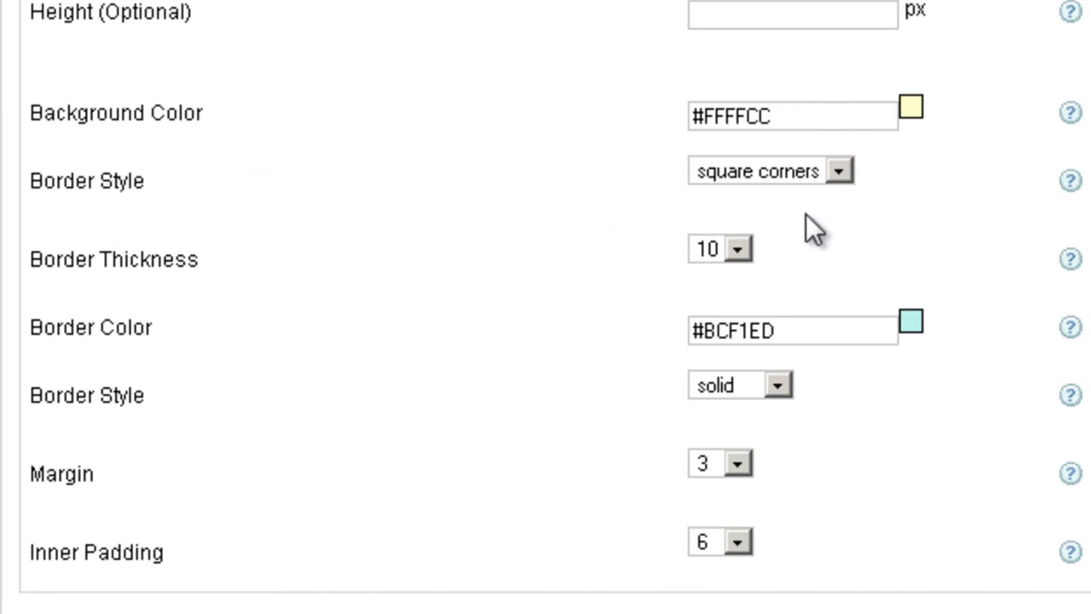
left_click(805, 172)
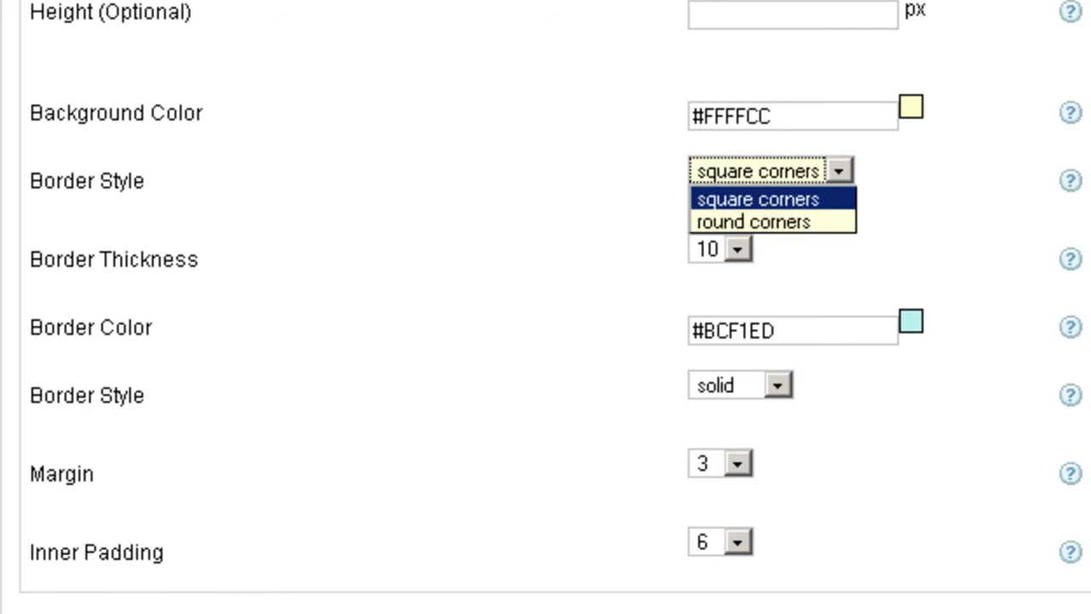
left_click(765, 198)
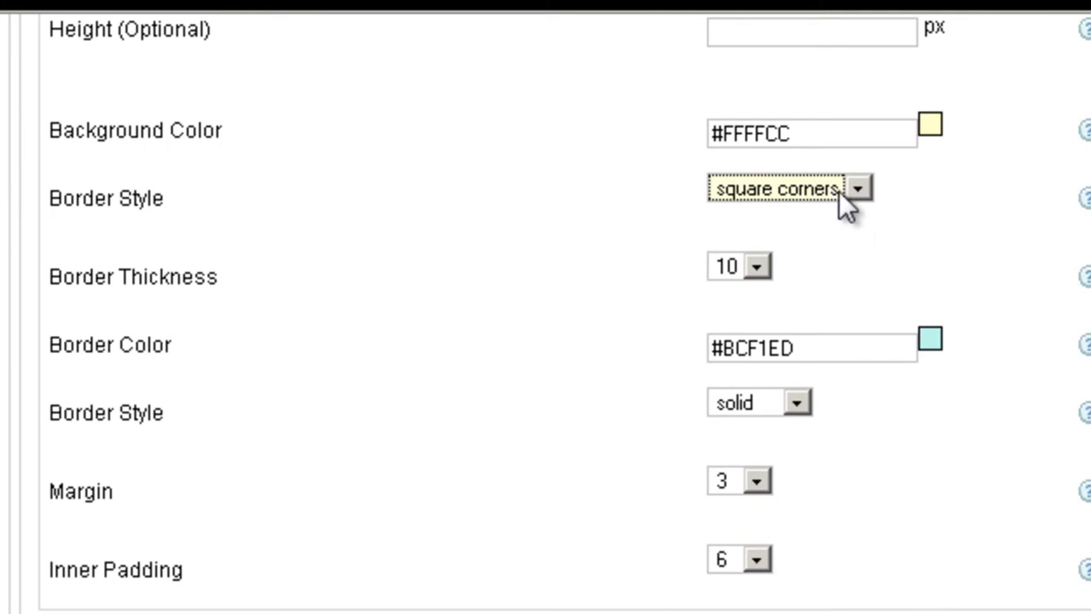
left_click(839, 191)
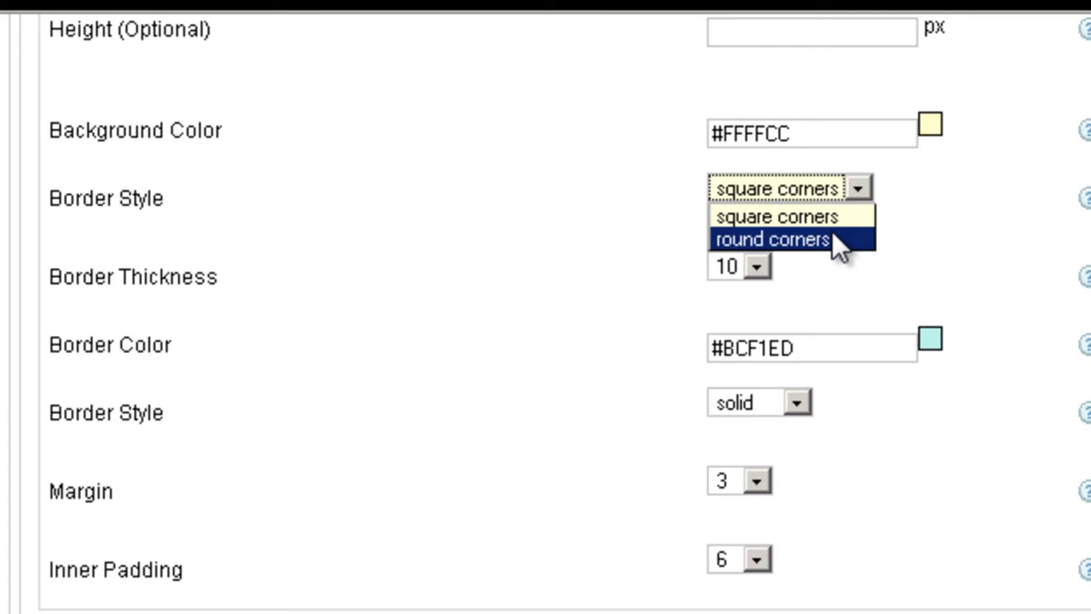
left_click(832, 231)
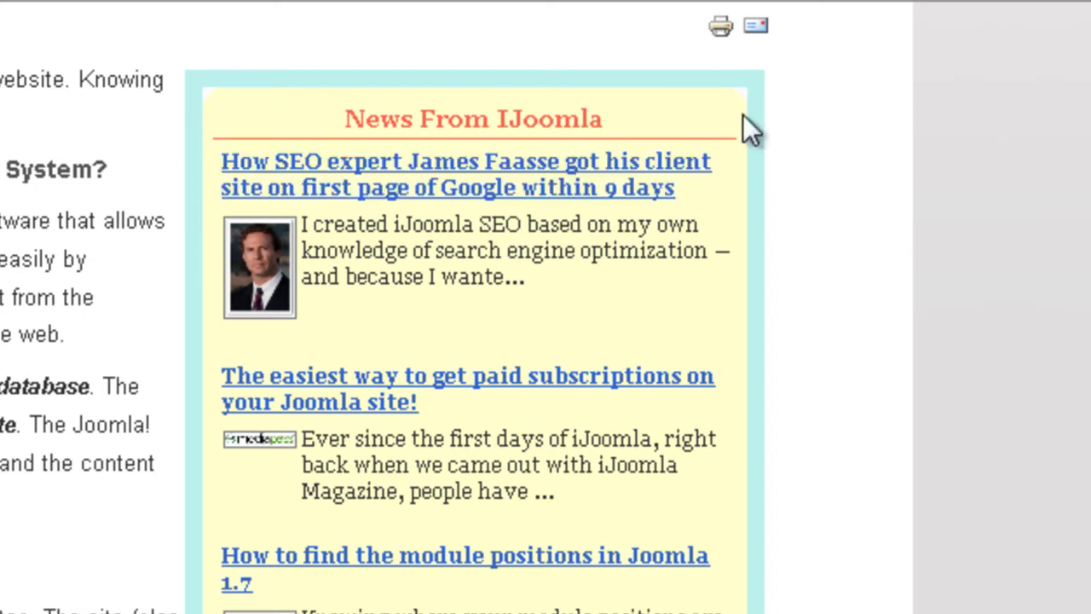
left_click_drag(849, 201, 604, 214)
left_click(756, 134)
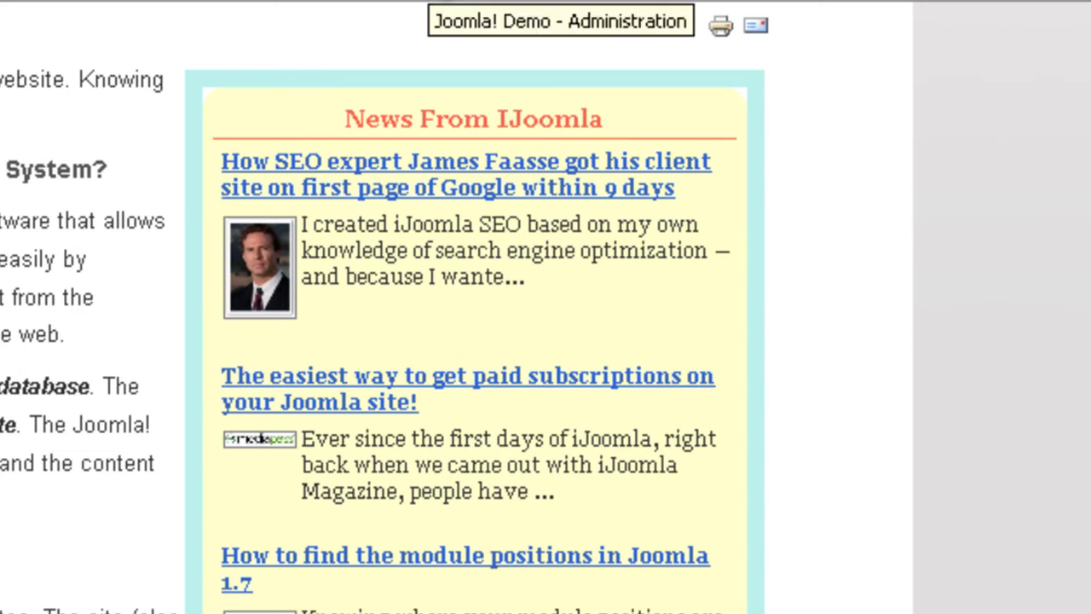
Return to the style's general settings in the administration, set the border thickness to 0 and save the style.
left_click(456, 5)
scroll(792, 274, "down", 3)
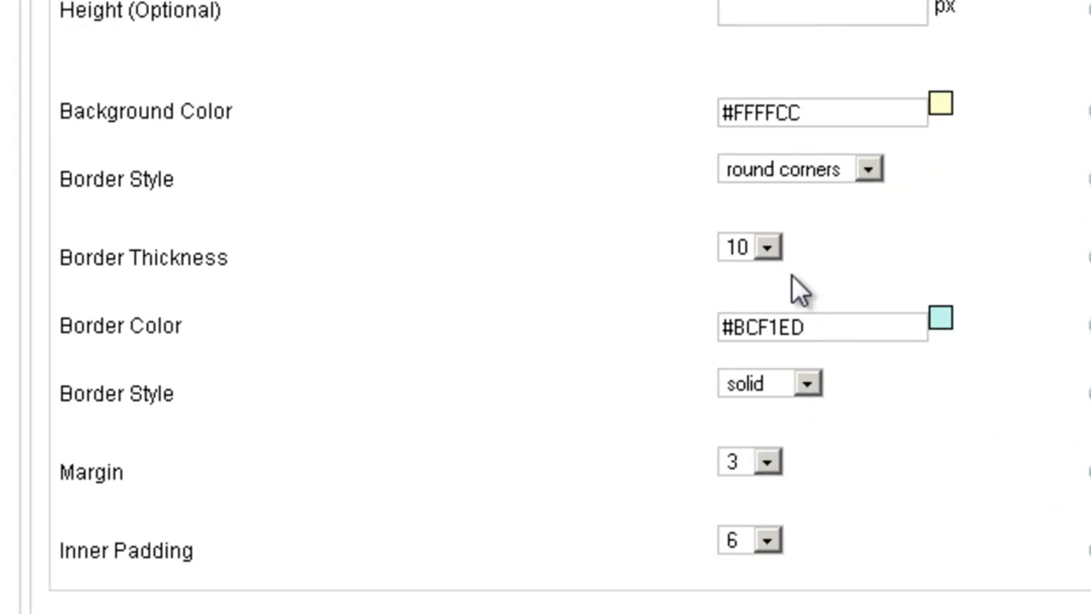
left_click(767, 247)
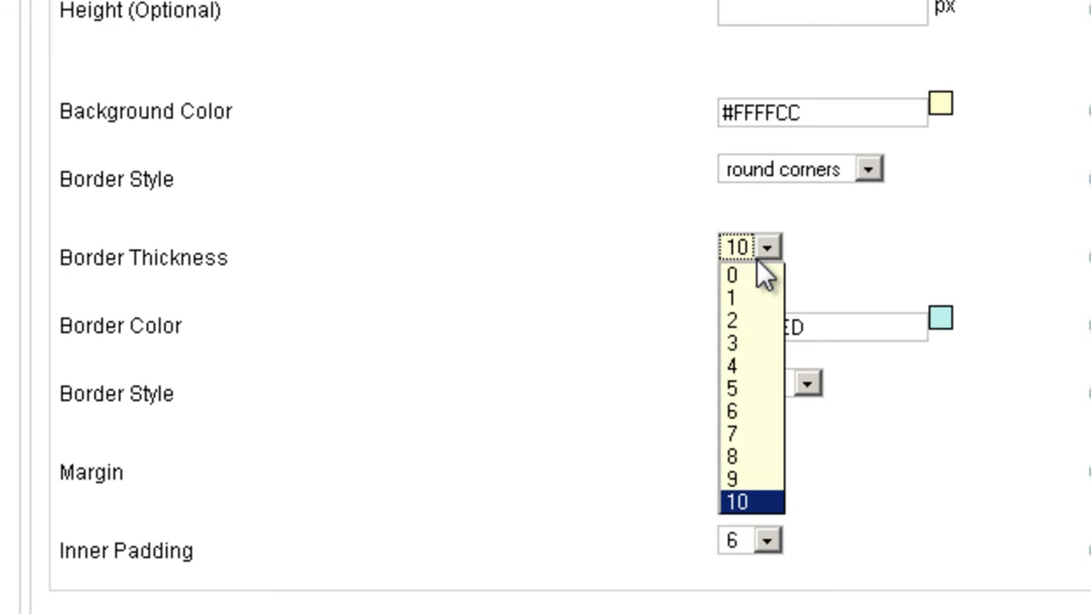
left_click(755, 273)
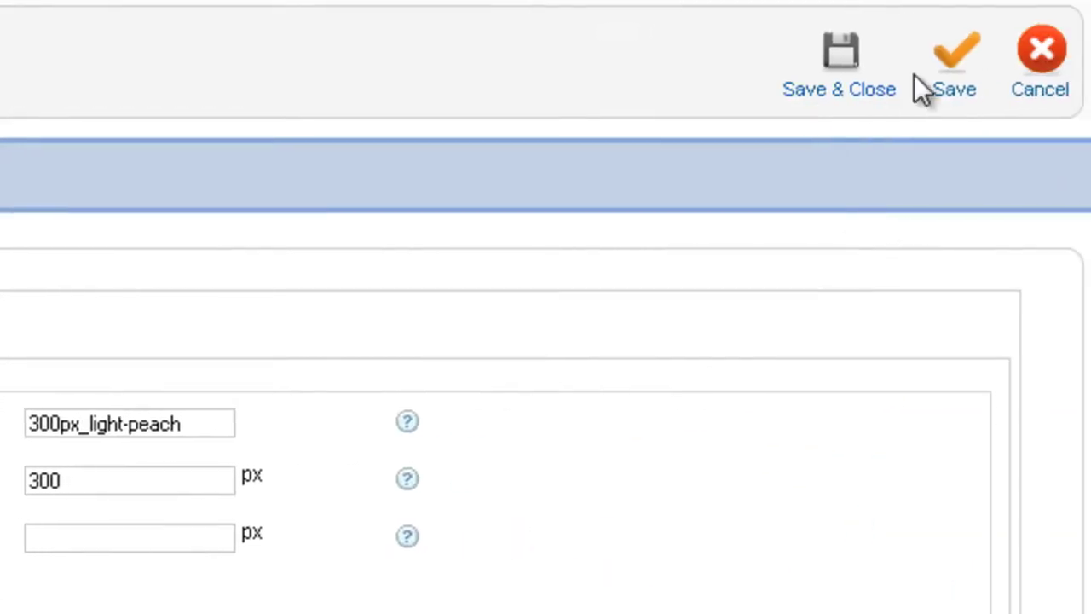
left_click(951, 64)
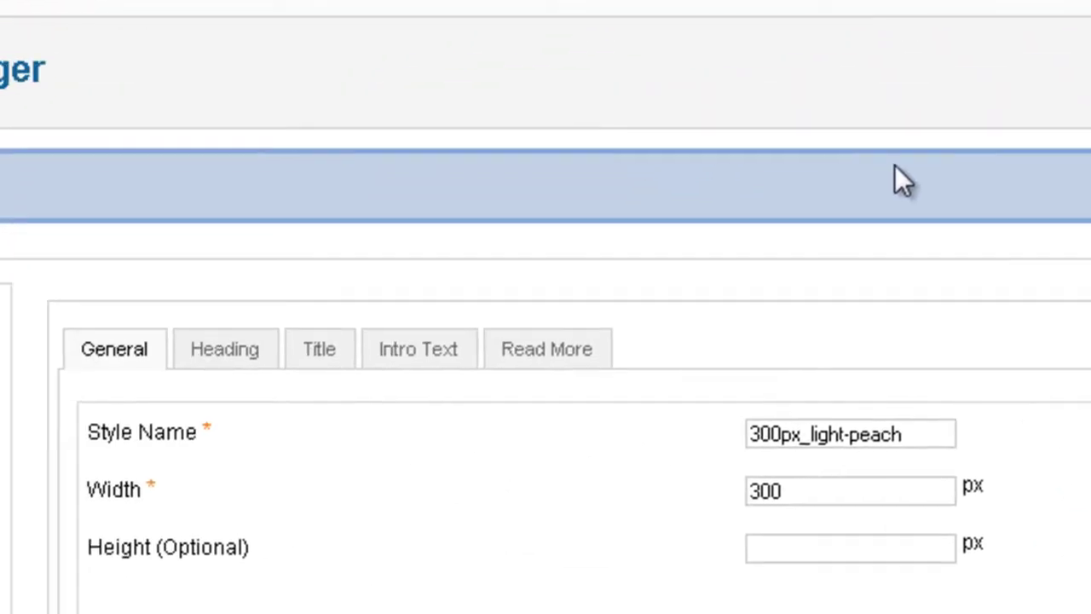
Set the style's border thickness to 5 and its corner border style to square corners.
scroll(895, 167, "down", 5)
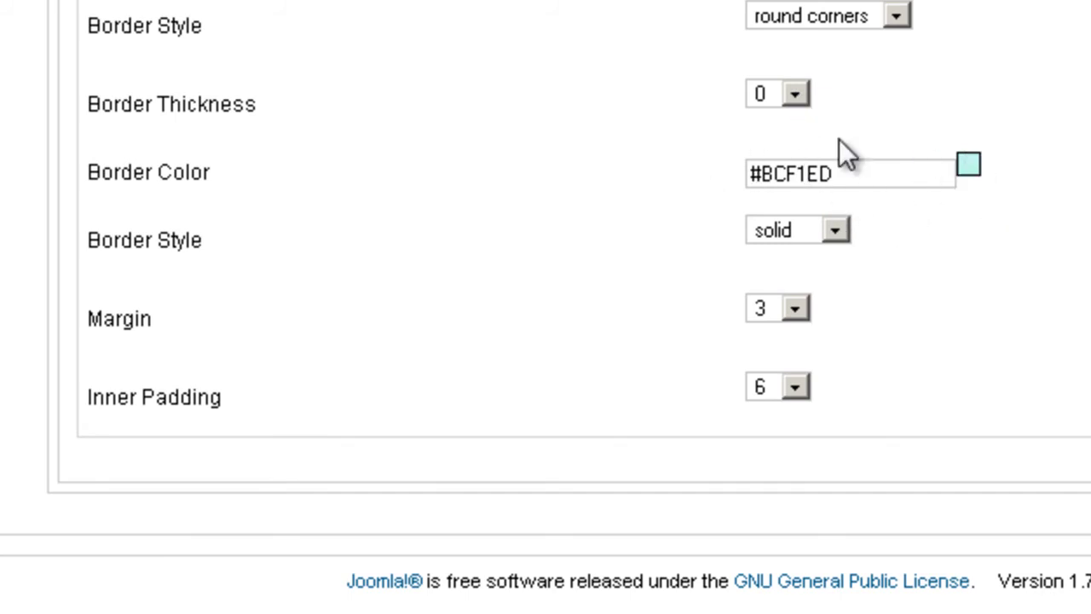
left_click(779, 93)
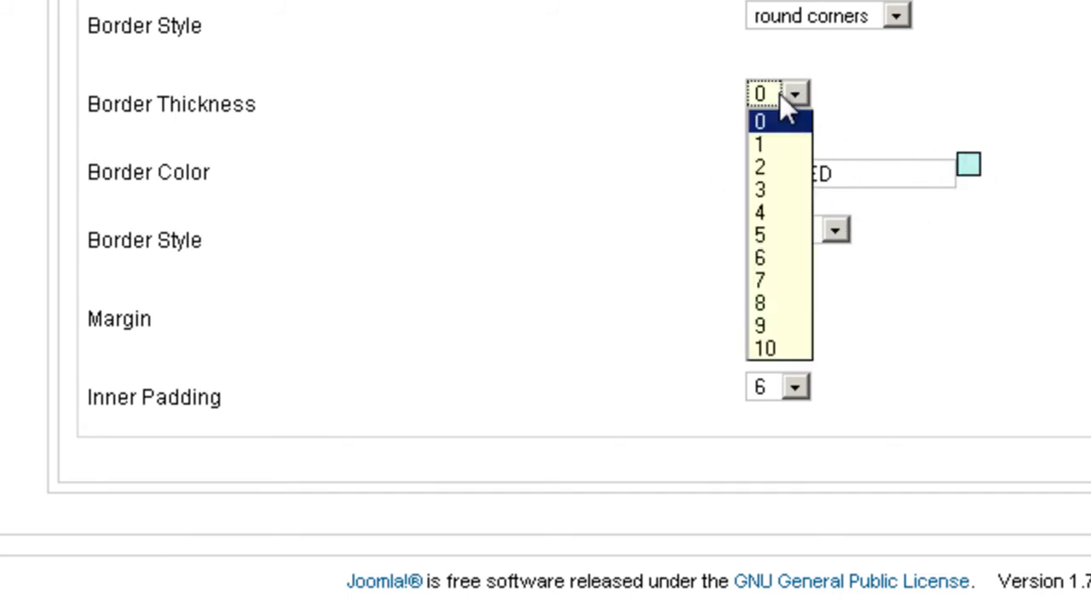
left_click(776, 235)
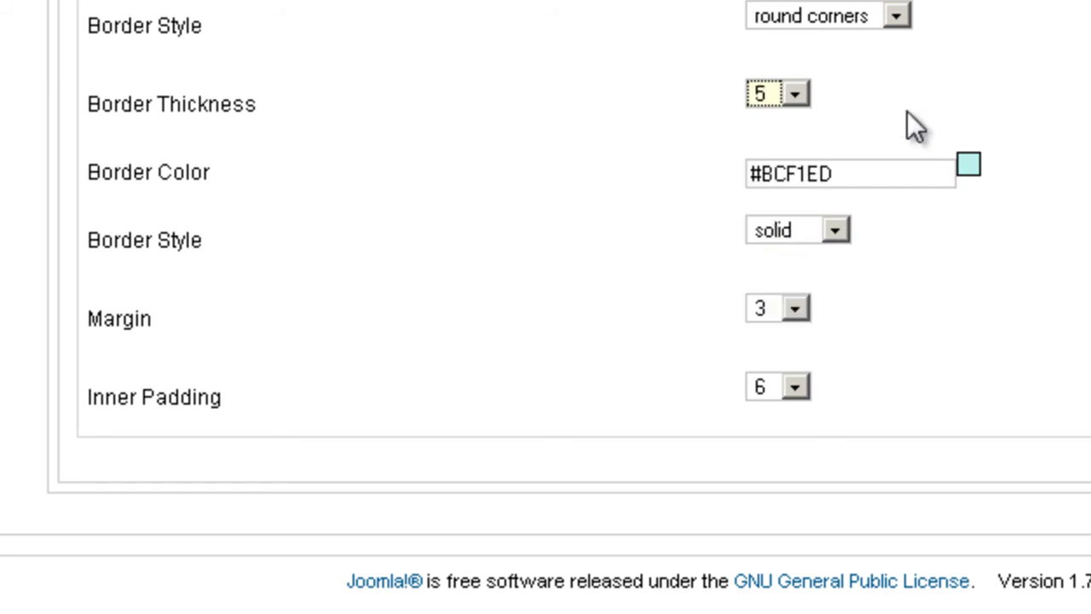
left_click(859, 26)
left_click(815, 42)
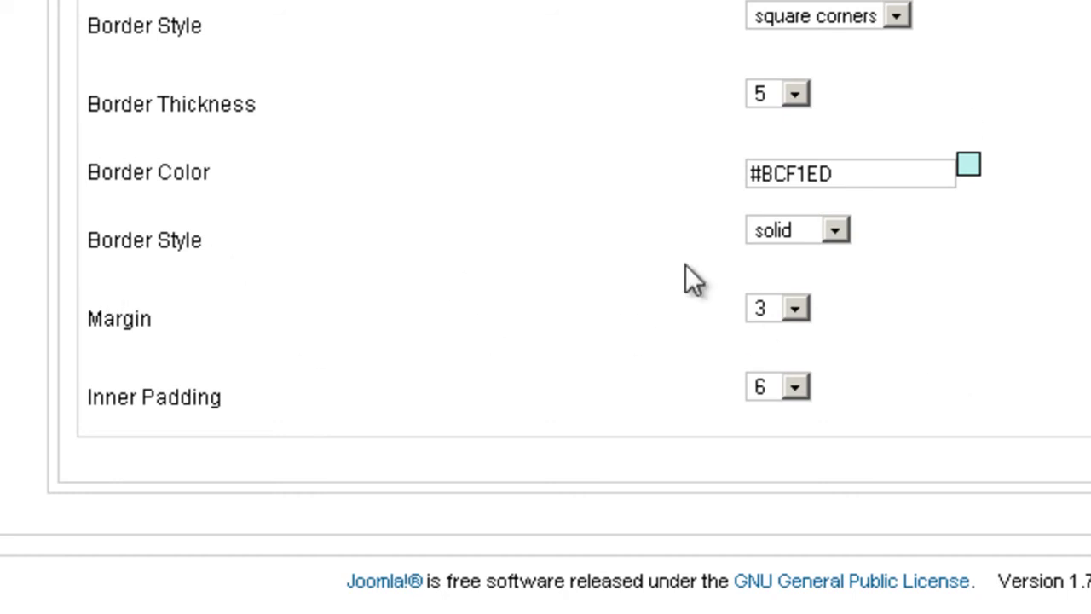
Set the border line style to dashed and check the sidebar on the site's front page.
left_click(824, 246)
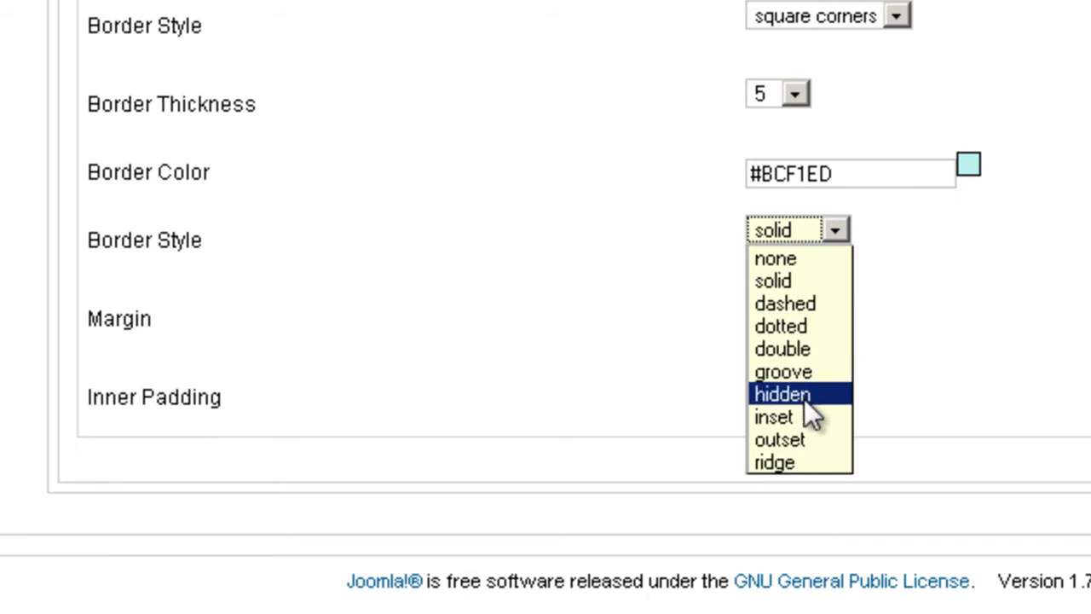
left_click(799, 307)
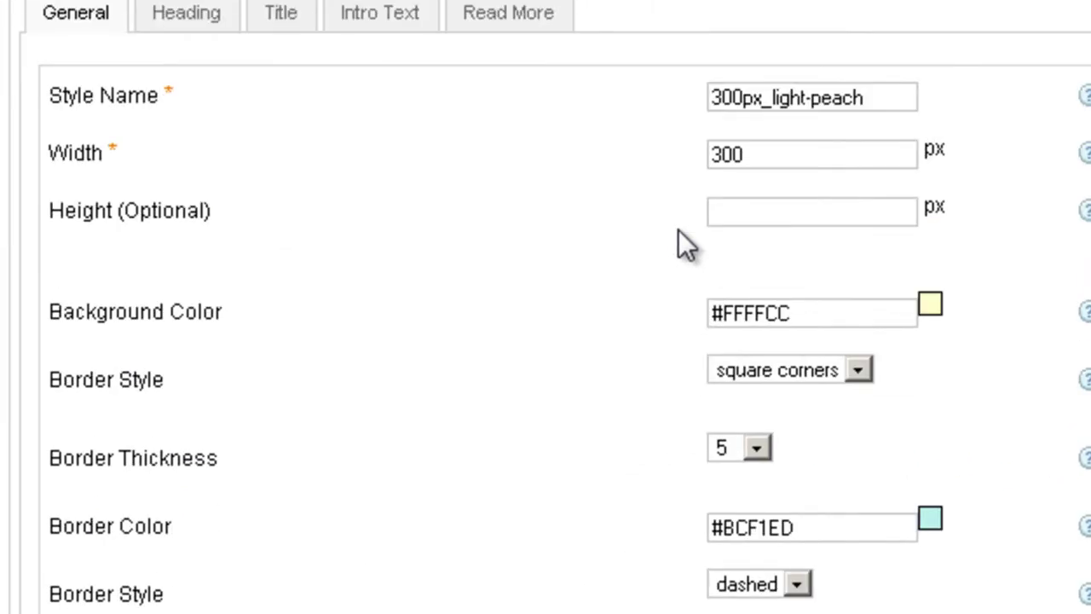
scroll(597, 224, "down", 5)
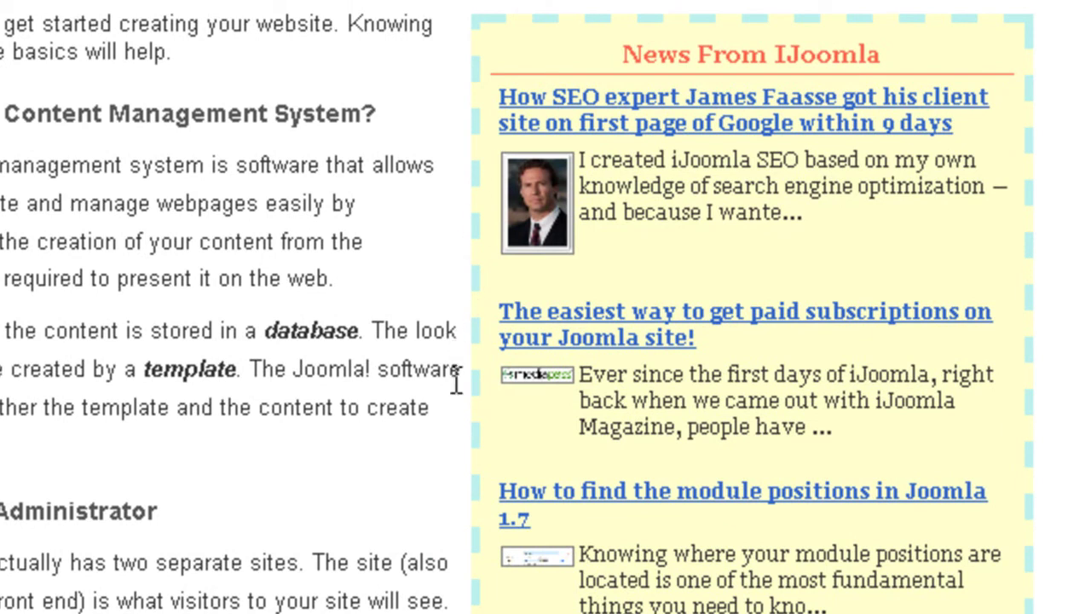
scroll(418, 520, "down", 3)
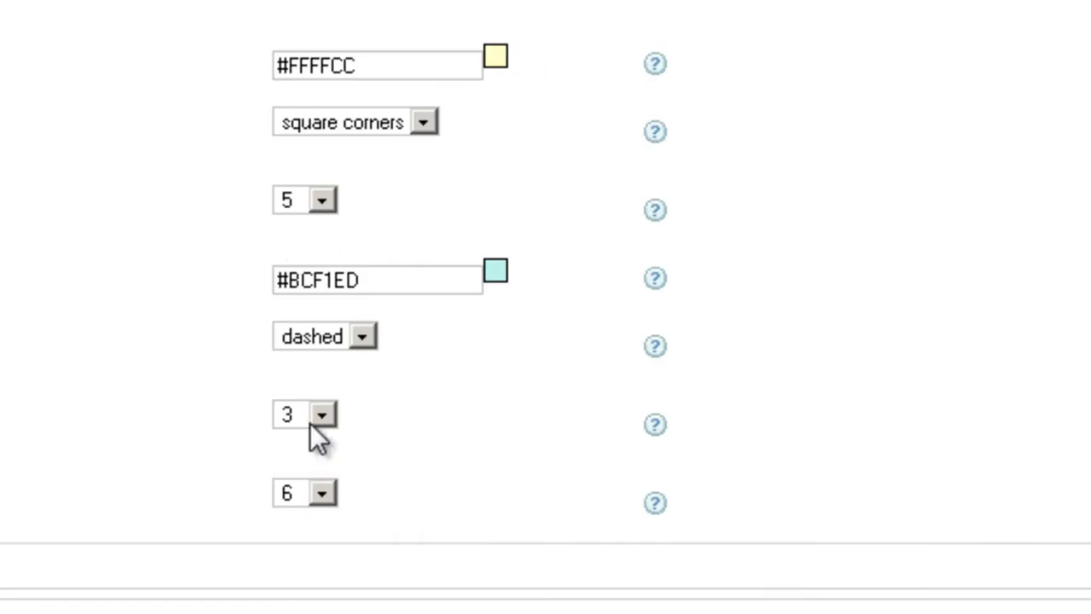
Set the style's inner spacing between border and content to 10 and check the sidebar's headlines on the site's front page.
left_click(316, 415)
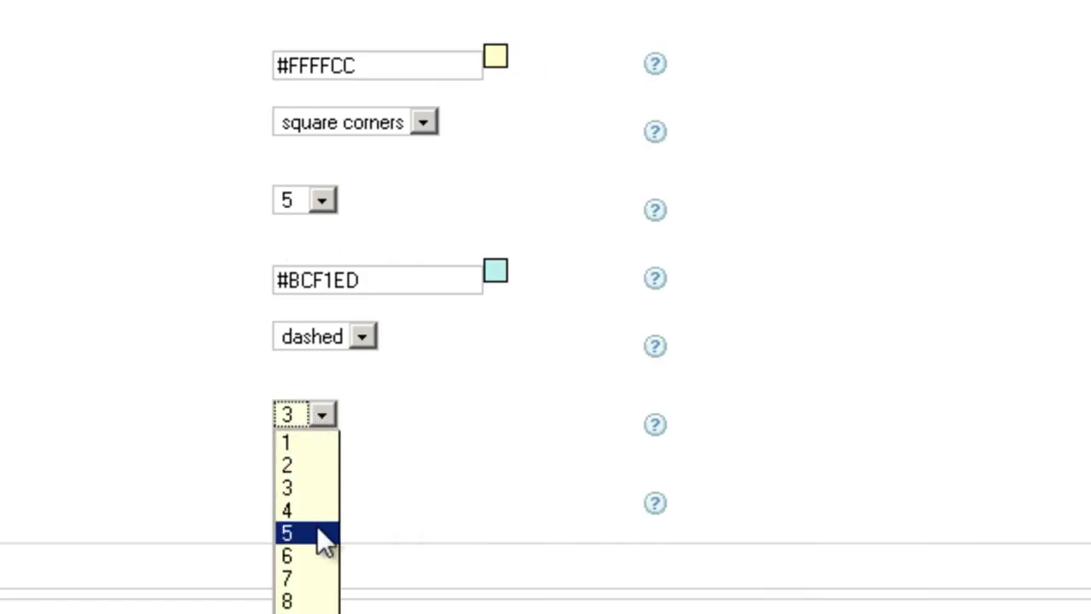
left_click(294, 612)
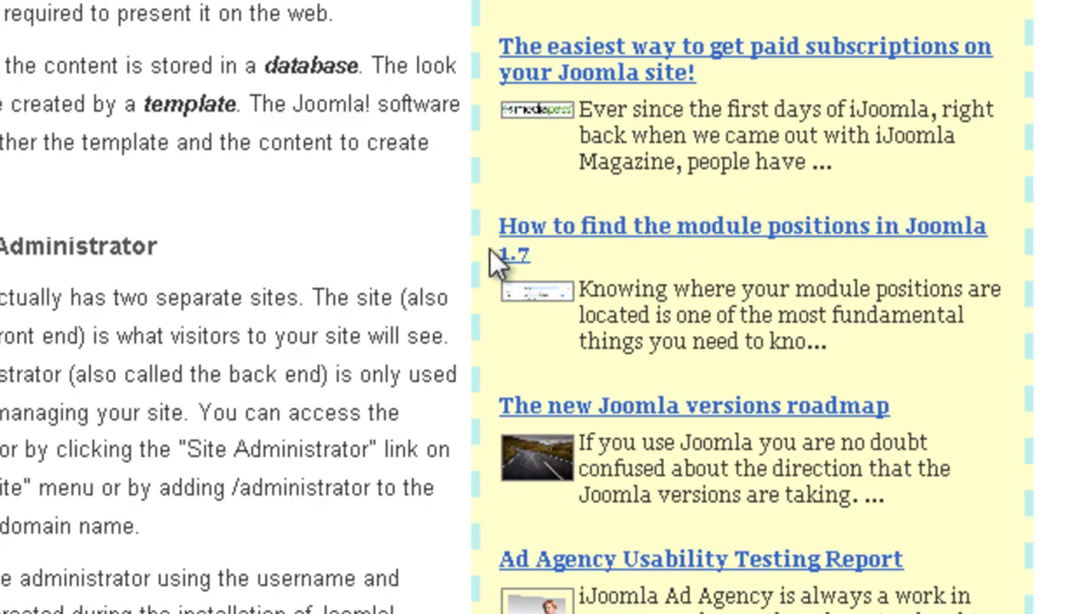
triple_click(504, 227)
left_click(504, 254)
triple_click(723, 226)
left_click(545, 316)
triple_click(511, 254)
left_click(556, 257)
triple_click(503, 243)
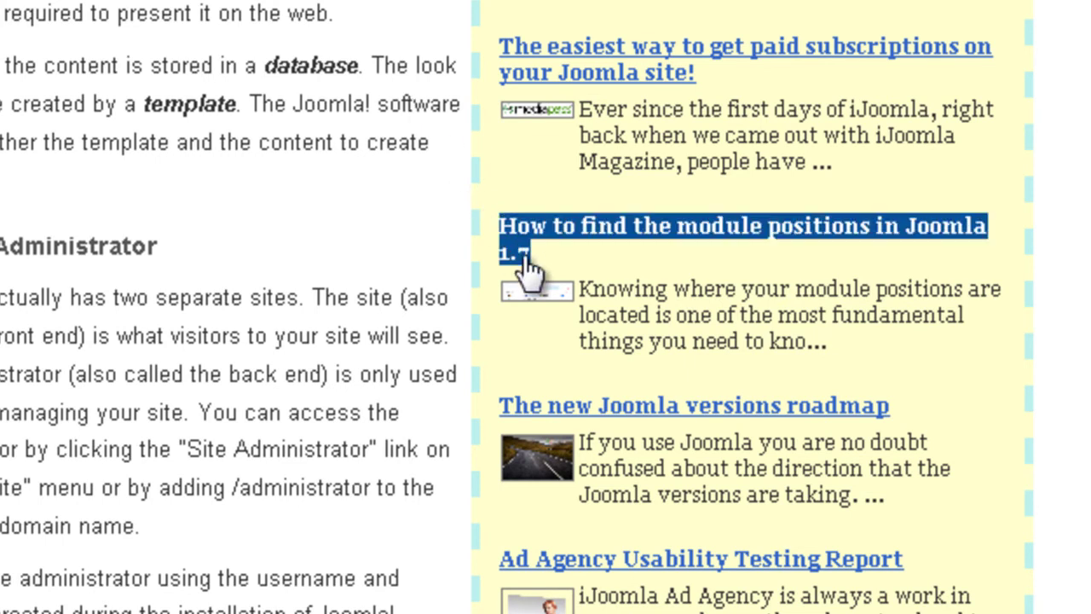
left_click(953, 95)
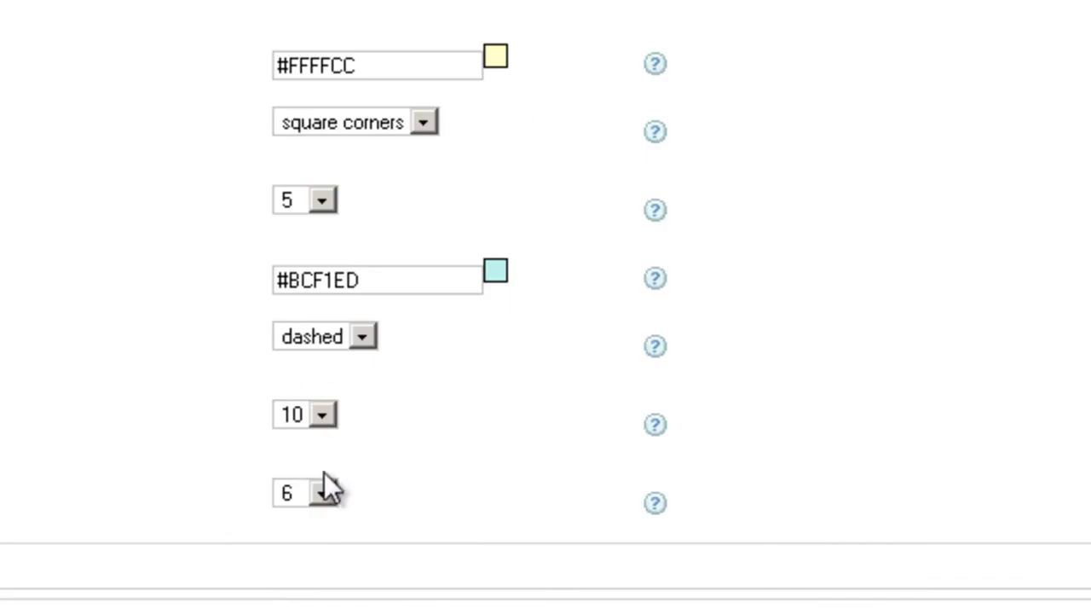
Change the style's outer spacing and check the gap between the article text and the sidebar border on the site's front page.
left_click(323, 491)
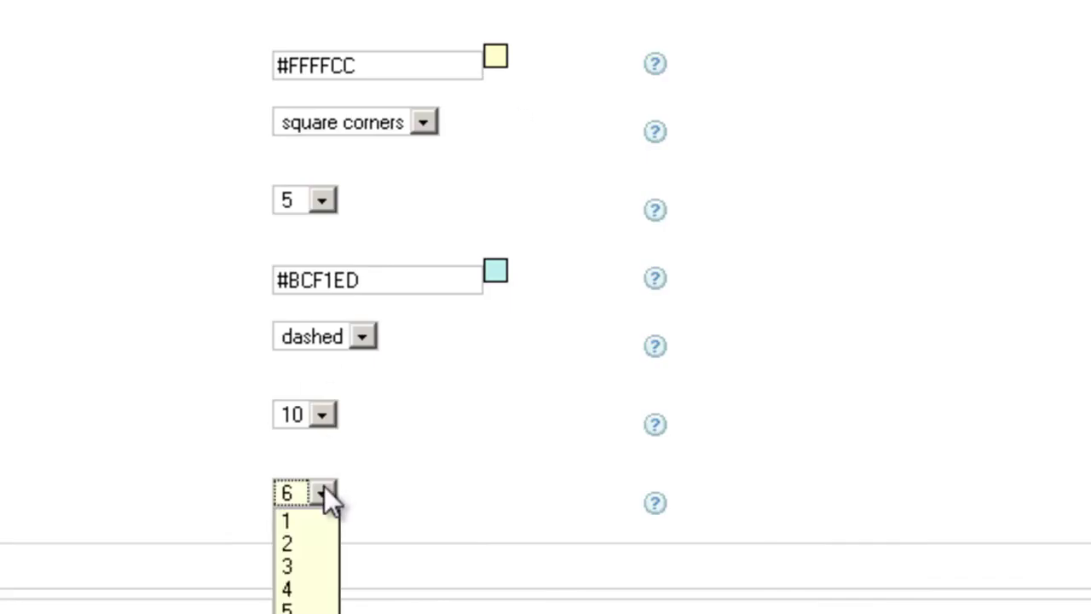
left_click(294, 613)
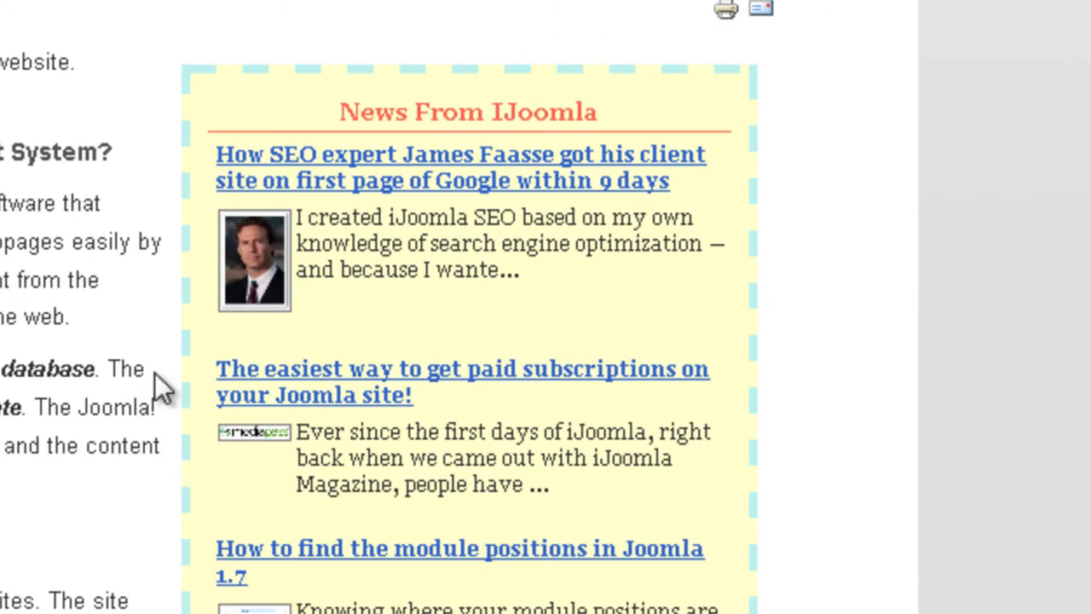
left_click_drag(181, 356, 229, 397)
left_click(209, 379)
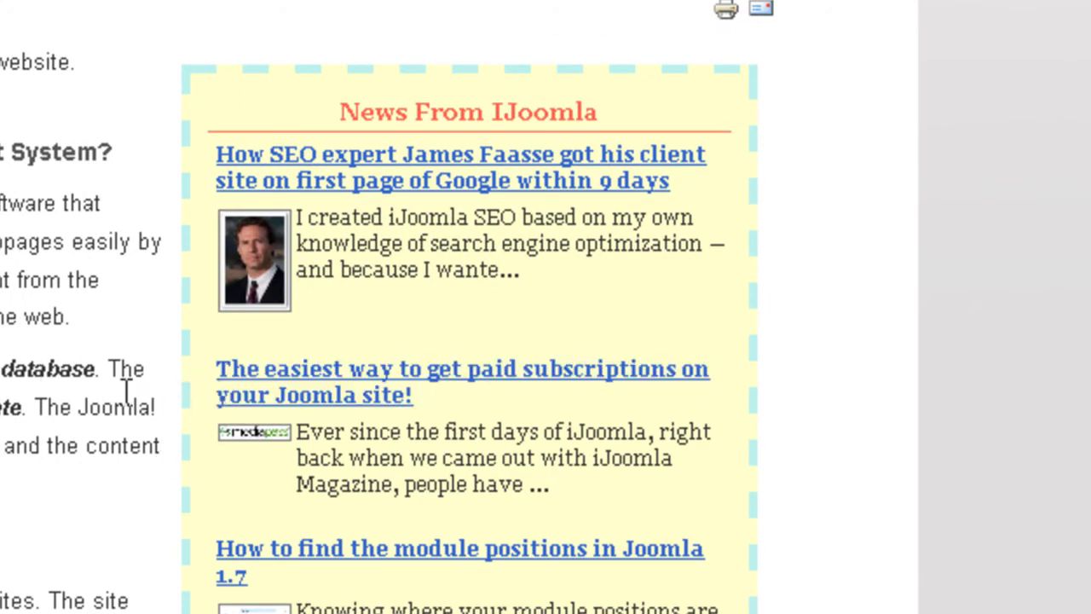
left_click_drag(127, 383, 290, 347)
scroll(913, 402, "down", 9)
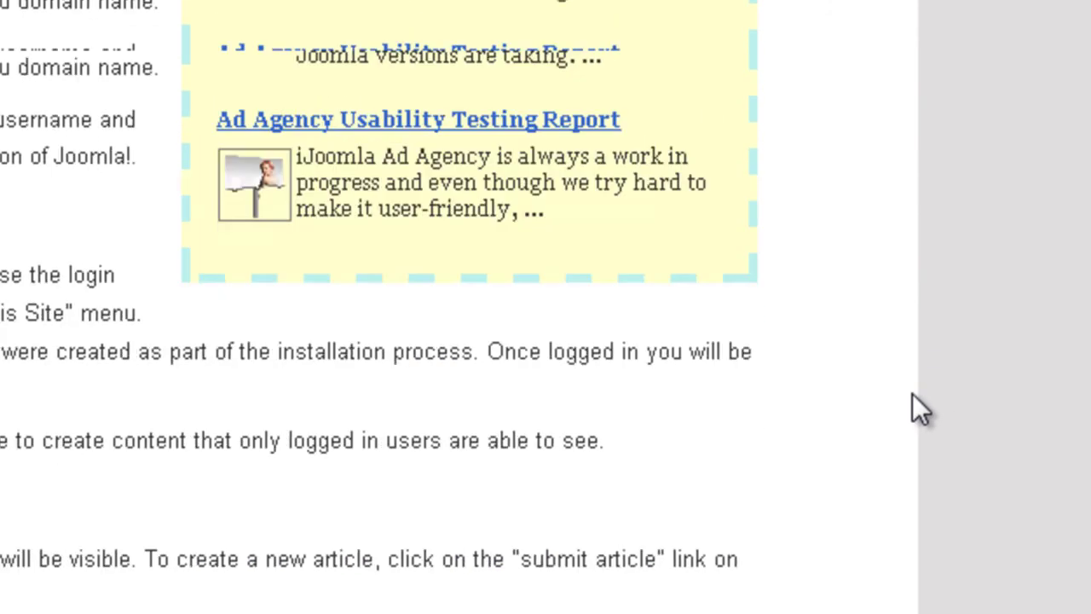
scroll(913, 401, "up", 6)
scroll(940, 370, "up", 5)
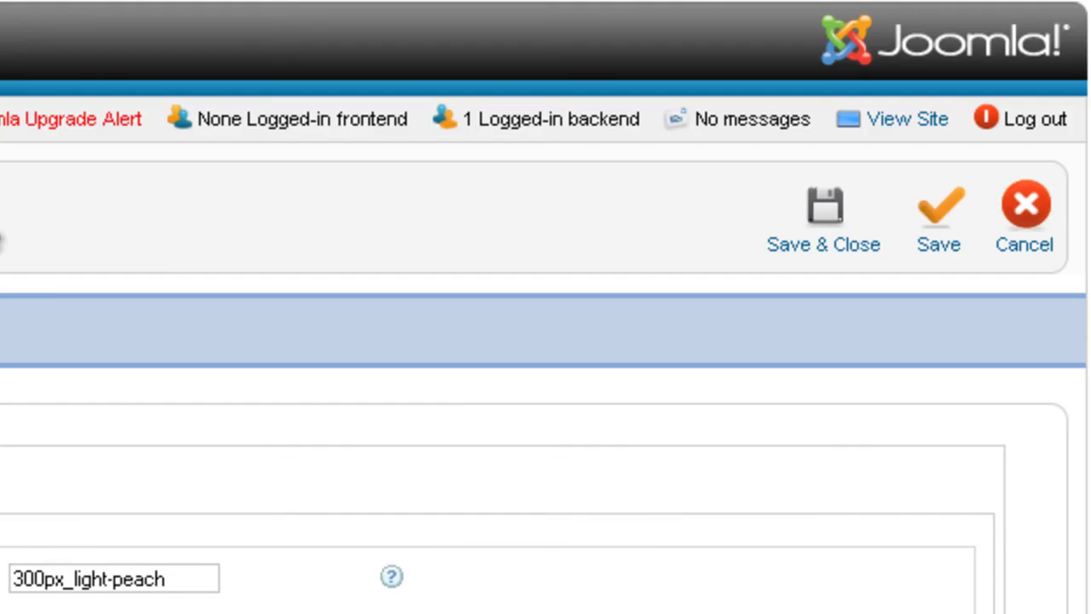
Compare the sidebar's "News From IJoomla" heading on the site with the heading text in the iJoomla RSS Feed sidebar's settings.
scroll(545, 341, "down", 2)
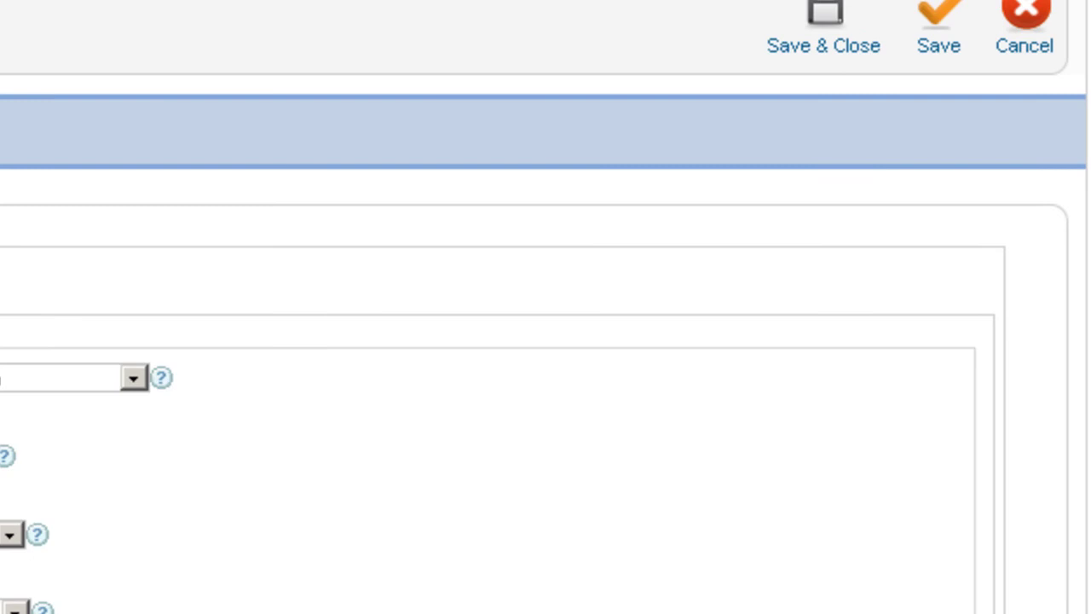
scroll(545, 341, "down", 2)
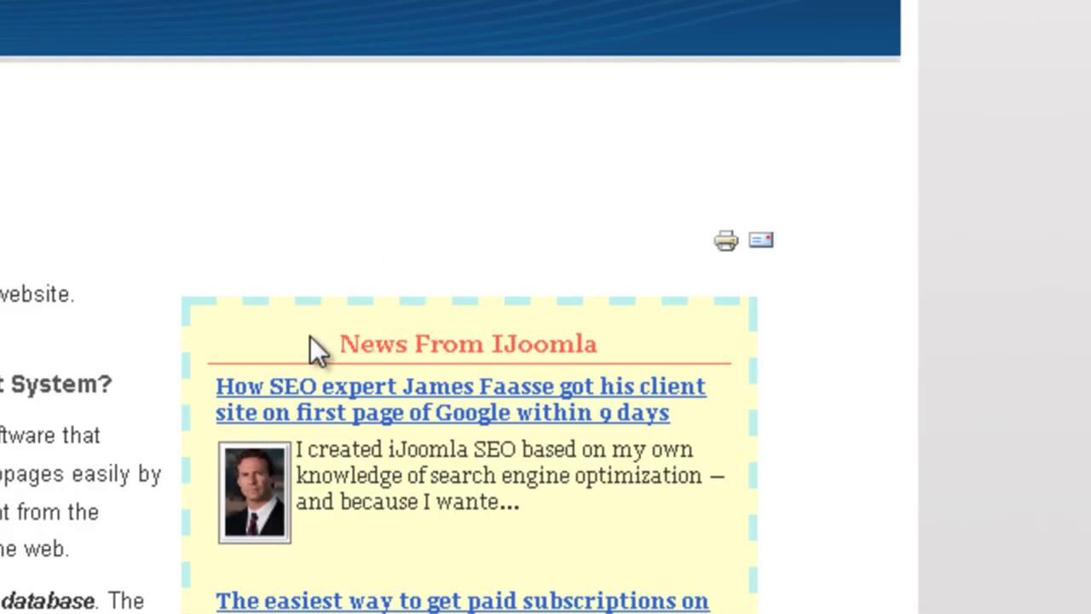
left_click_drag(310, 335, 656, 352)
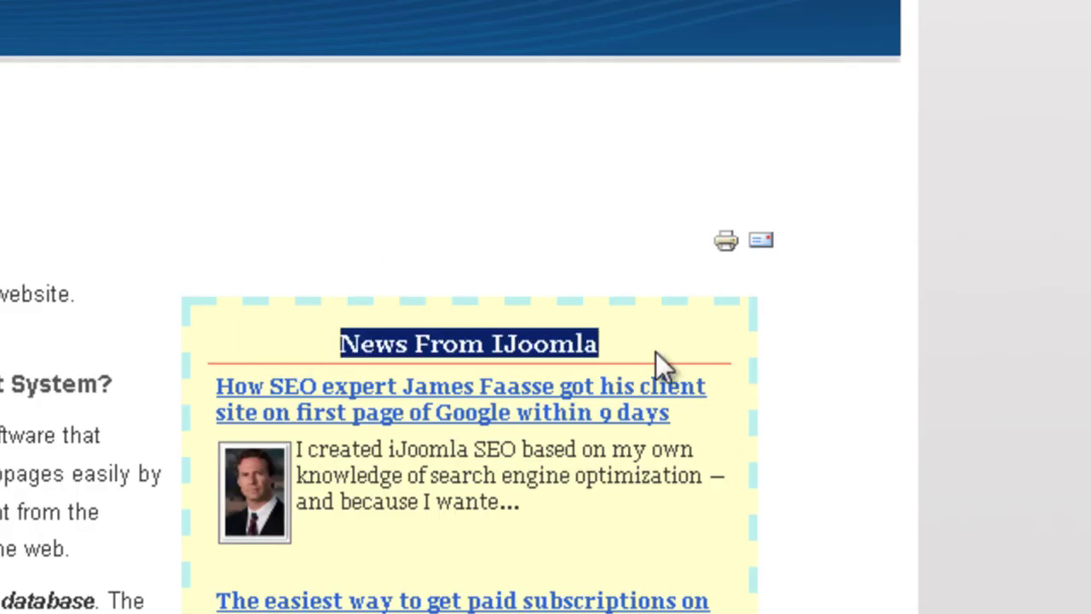
left_click(707, 353)
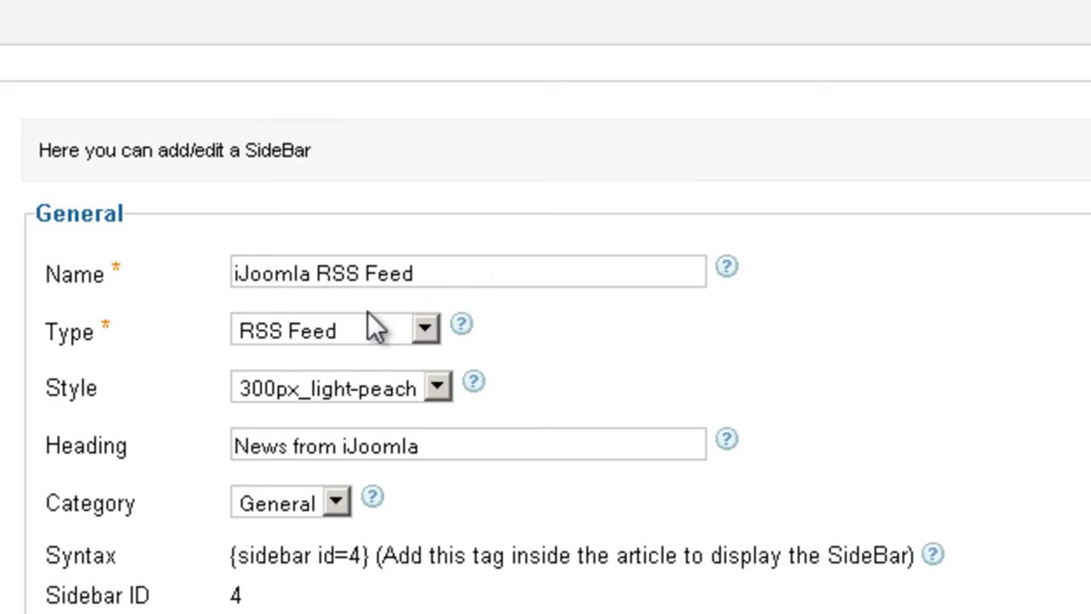
left_click_drag(235, 446, 478, 461)
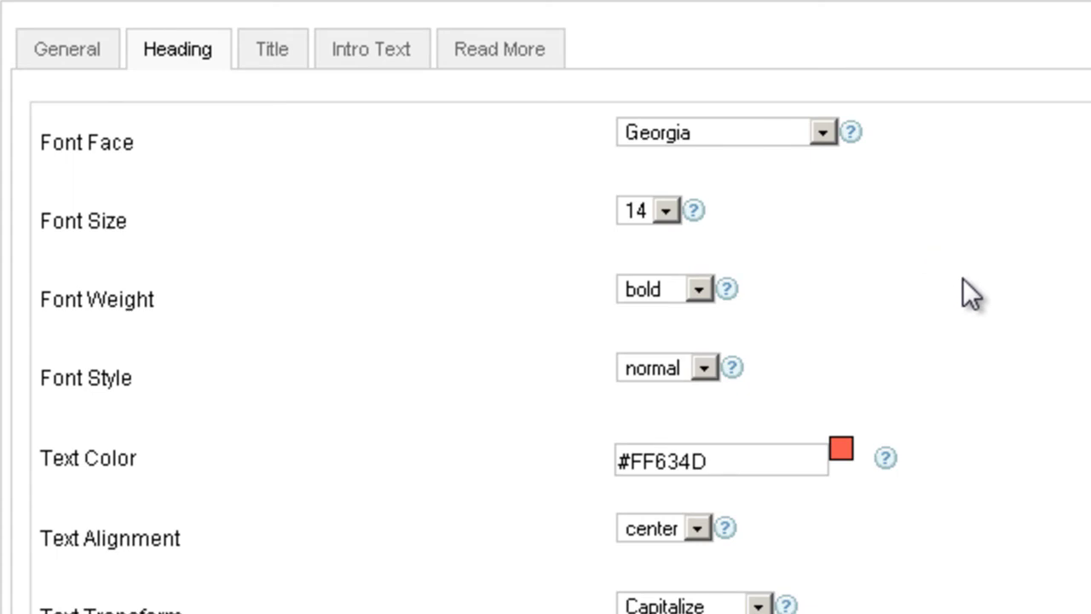
Review the style's heading options, from font face and text color down to border style and inner padding.
scroll(962, 278, "down", 1)
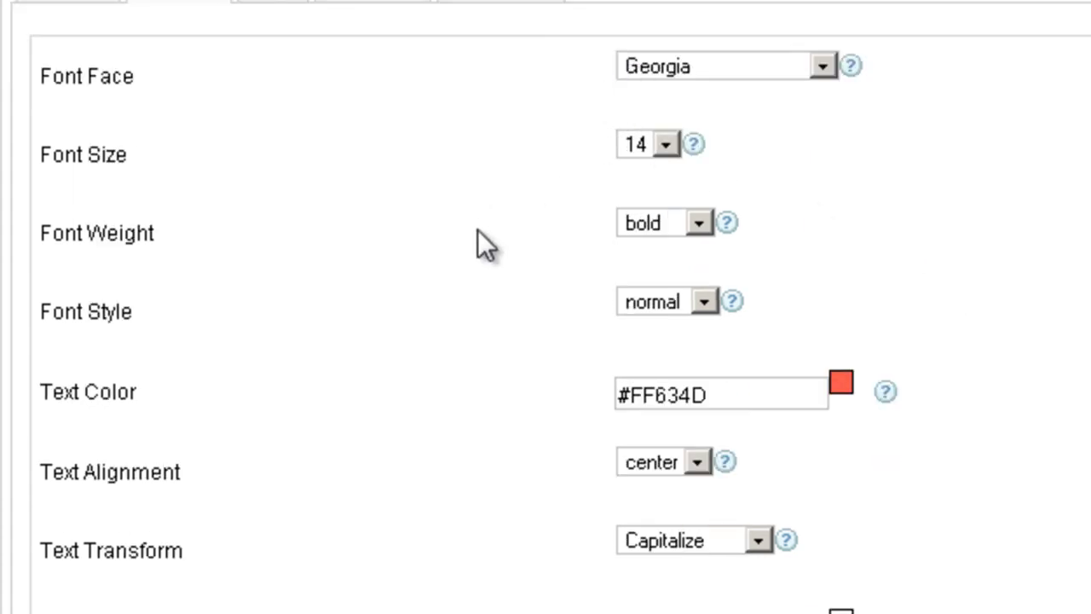
scroll(579, 346, "down", 2)
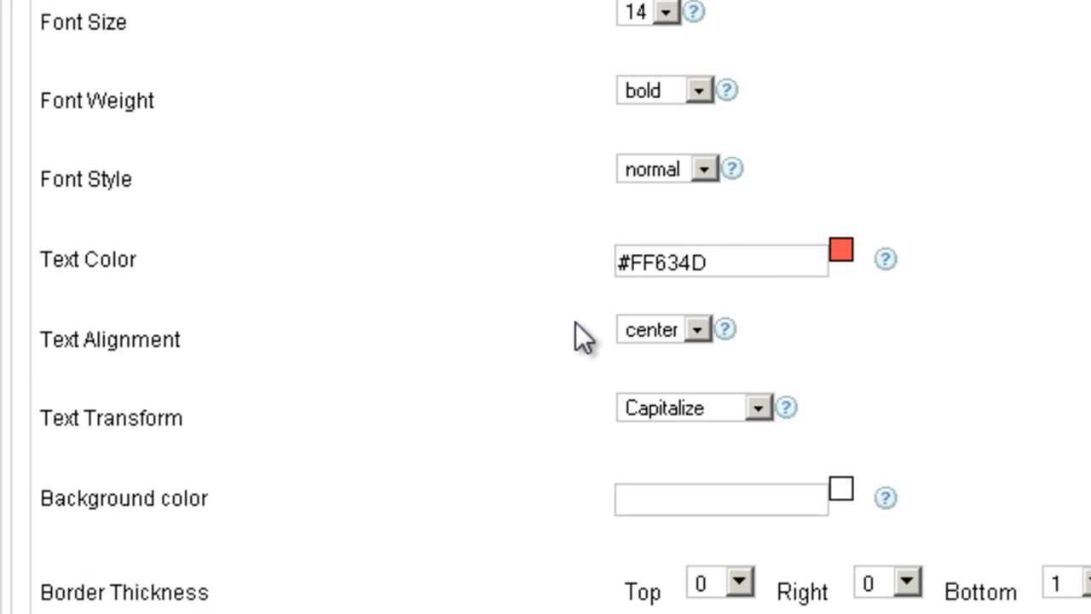
scroll(514, 239, "down", 3)
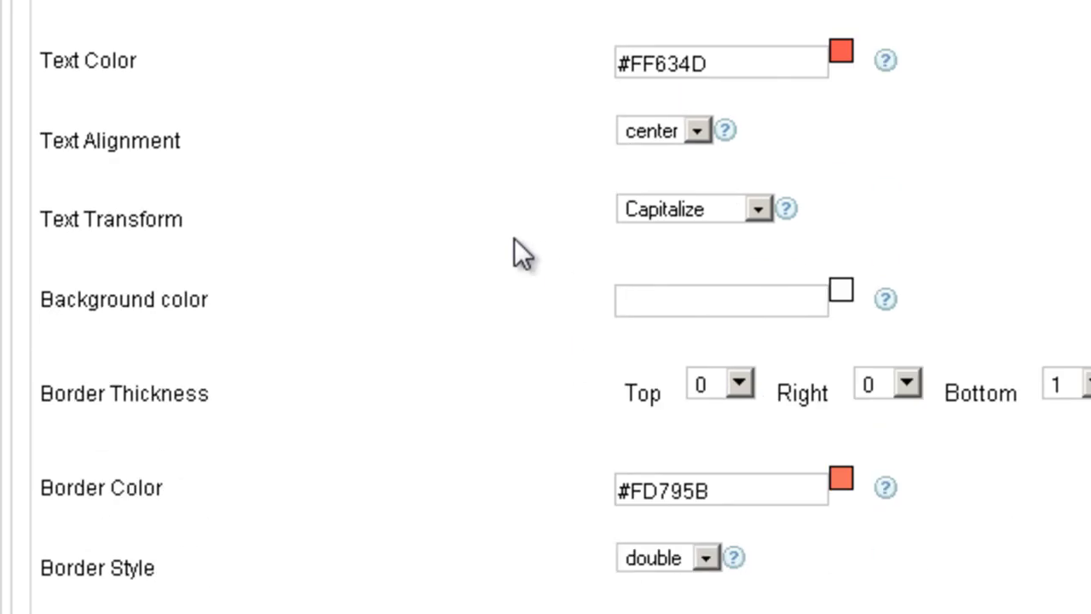
scroll(554, 347, "down", 2)
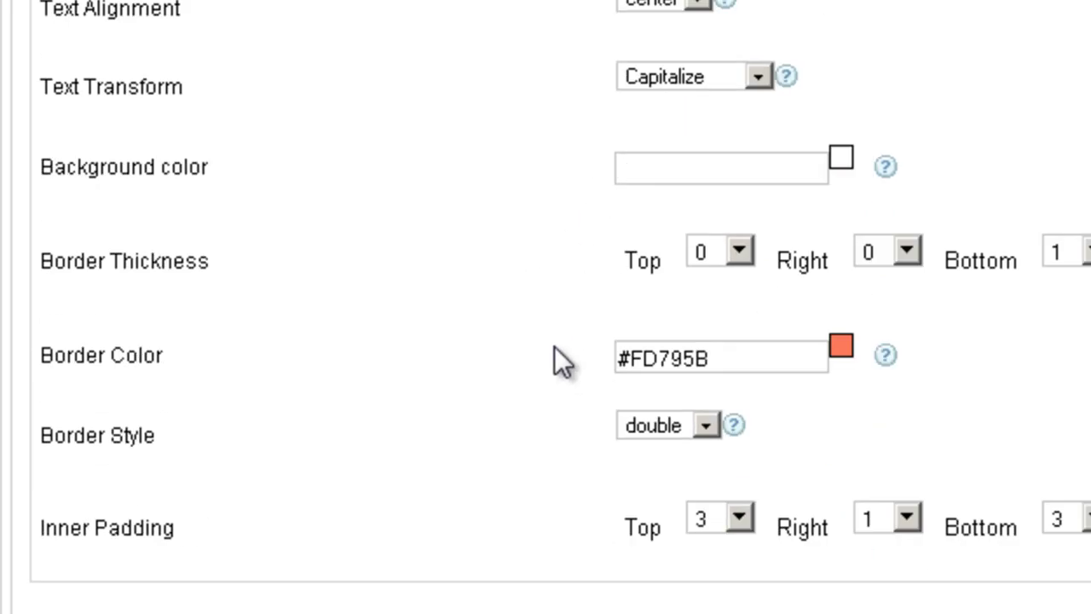
scroll(618, 341, "down", 1)
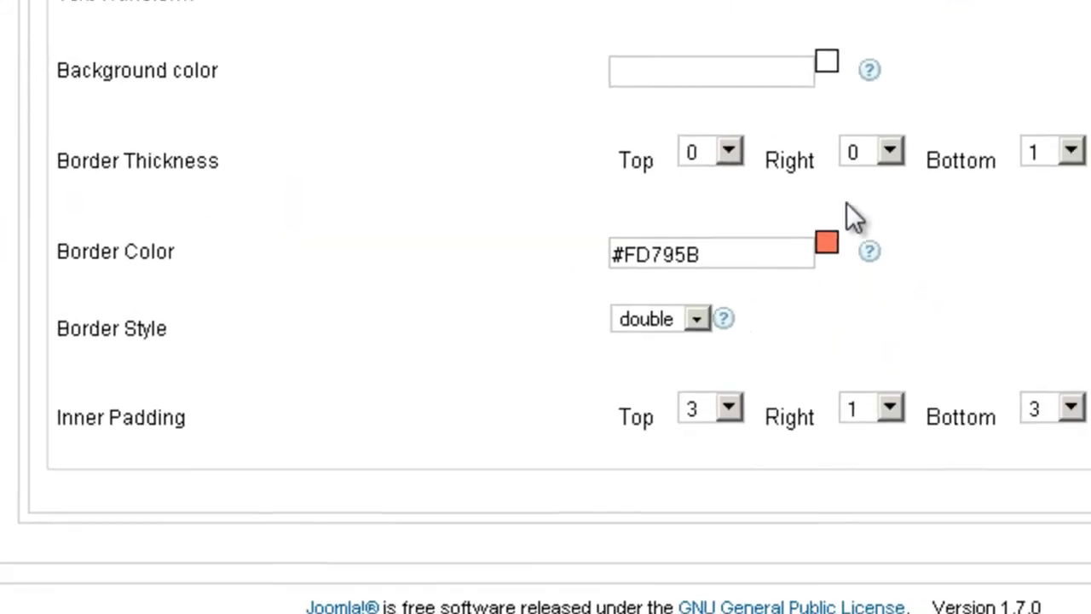
Set the heading's border thickness to 1 for the top and 5 for the bottom, keeping the right border at 0.
left_click(1057, 152)
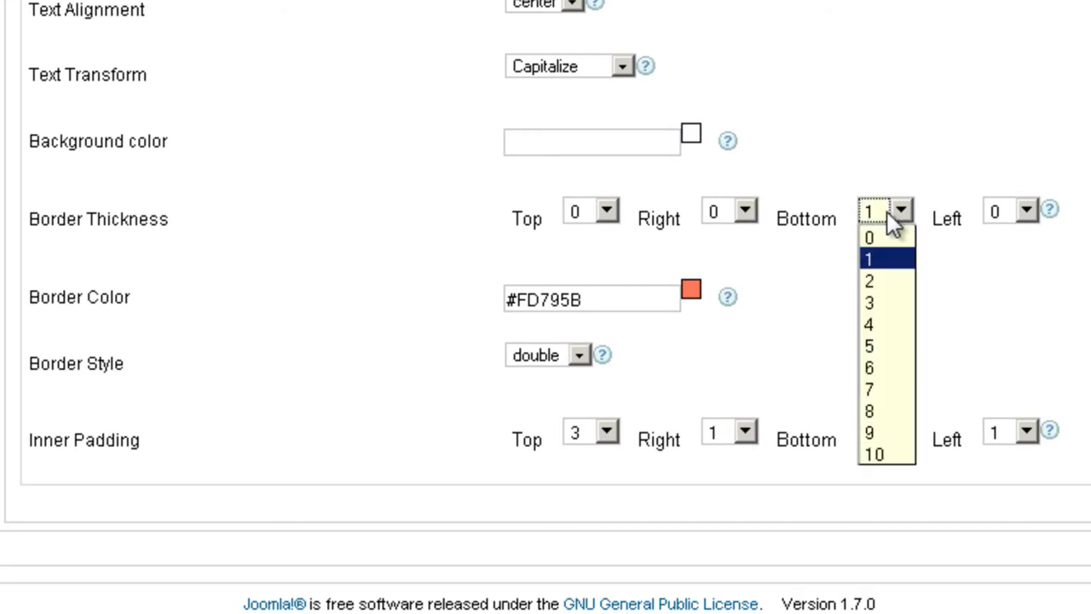
left_click(883, 260)
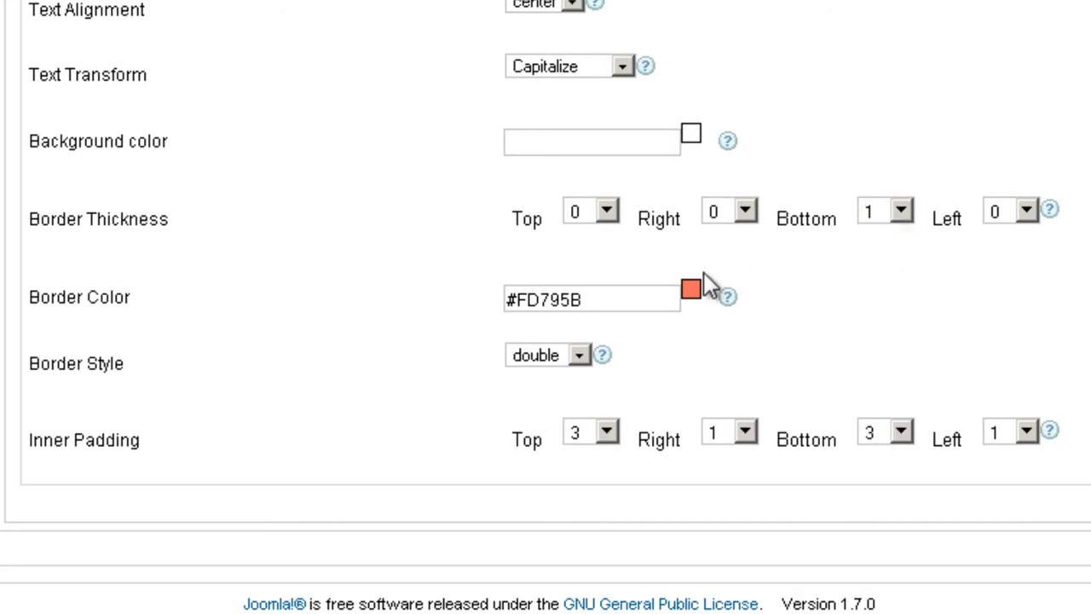
left_click(605, 215)
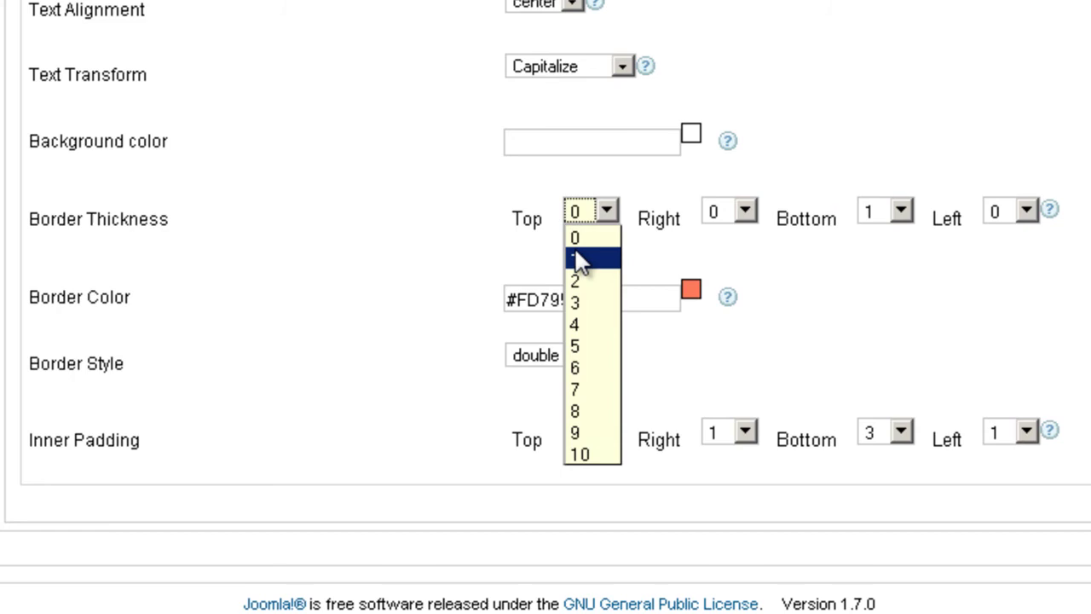
left_click(574, 249)
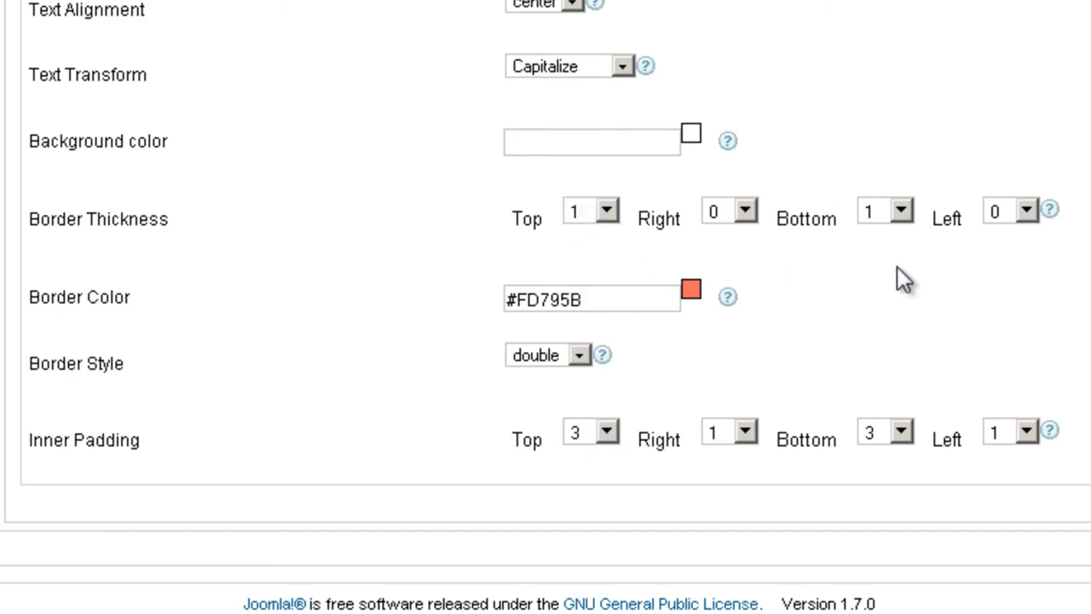
left_click(900, 212)
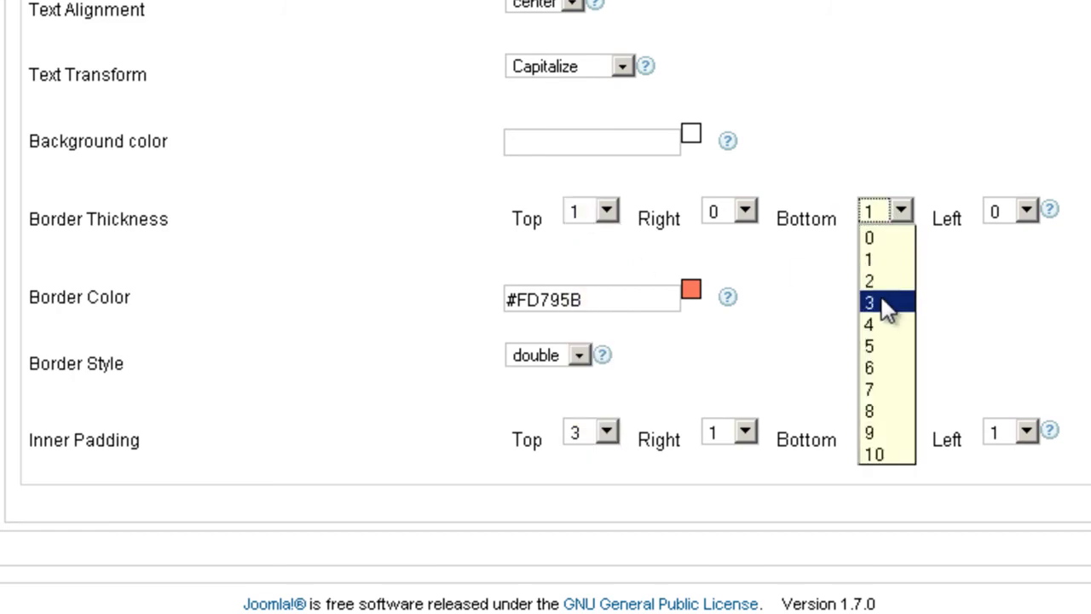
left_click(882, 346)
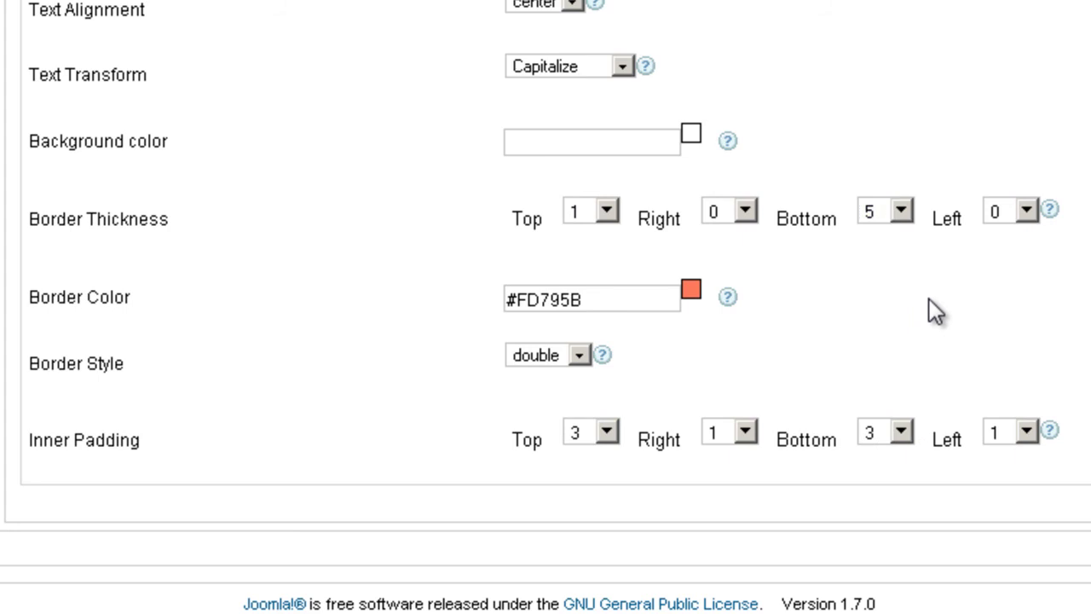
left_click(745, 212)
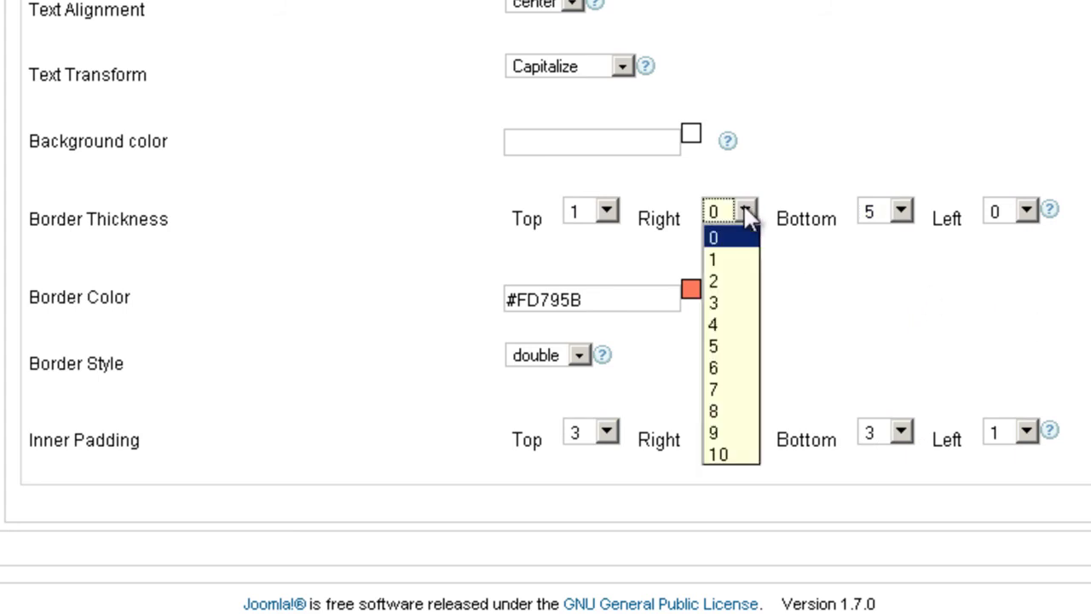
left_click(815, 285)
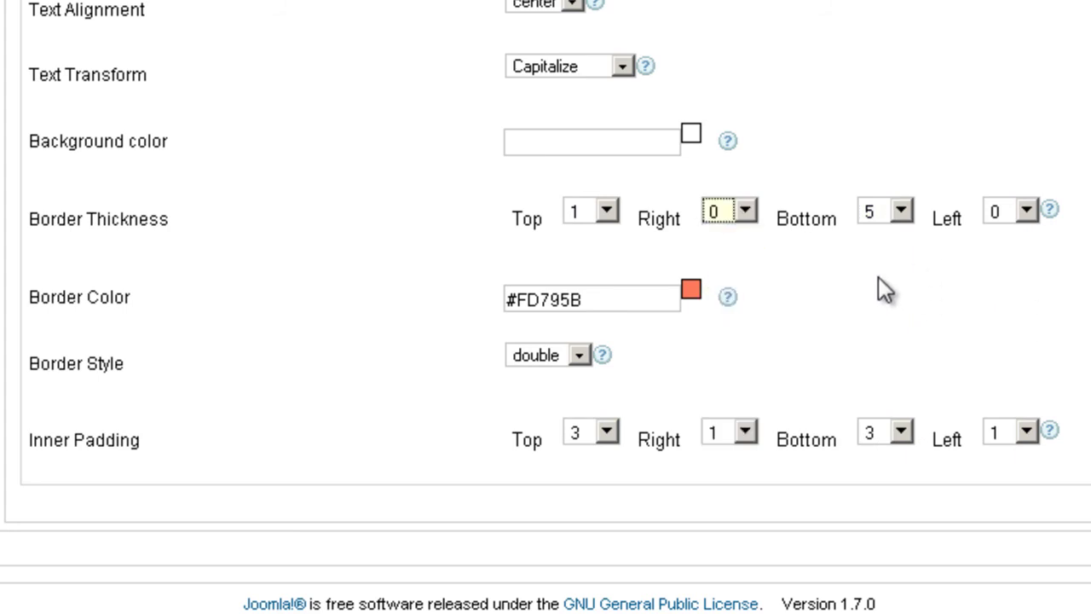
left_click(725, 211)
left_click(725, 236)
scroll(935, 136, "up", 5)
scroll(545, 307, "up", 5)
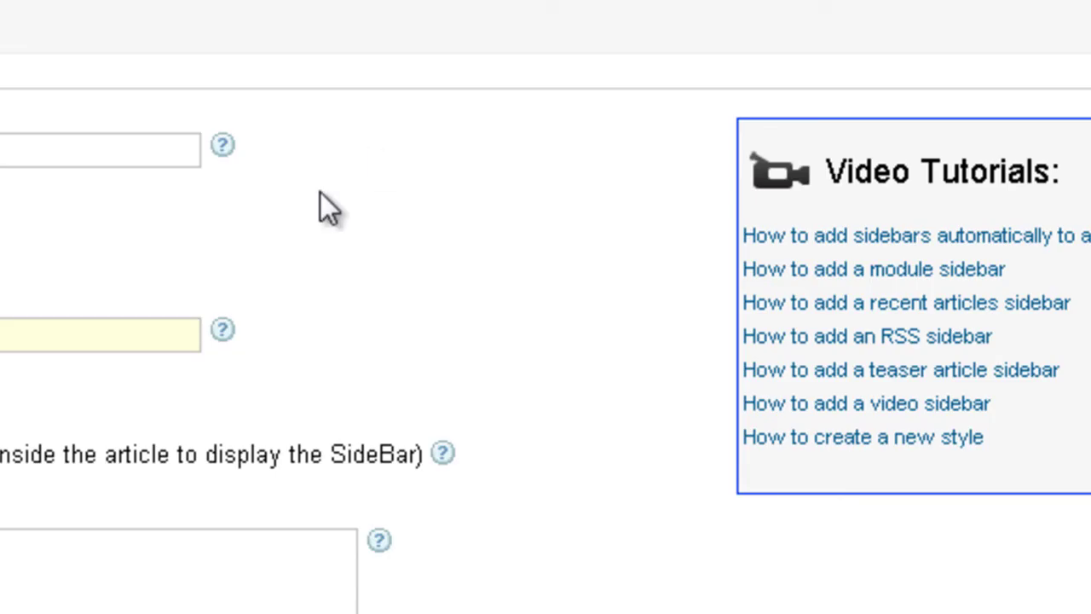
Look through the heading's border style options, keeping double, and check the heading's border lines on the site's front page.
scroll(316, 200, "down", 6)
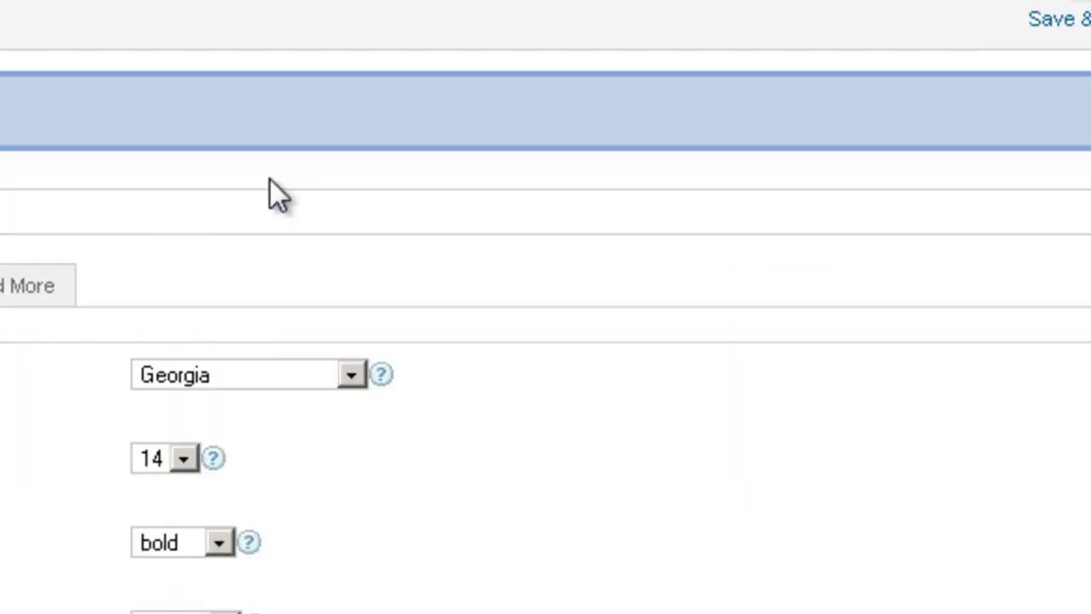
scroll(270, 180, "down", 10)
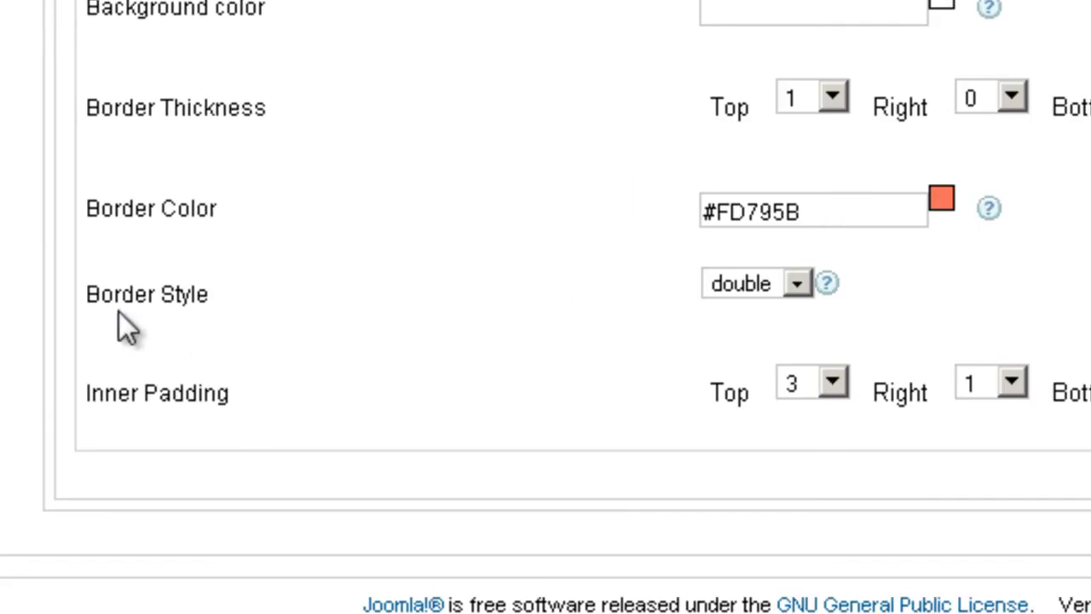
left_click(734, 285)
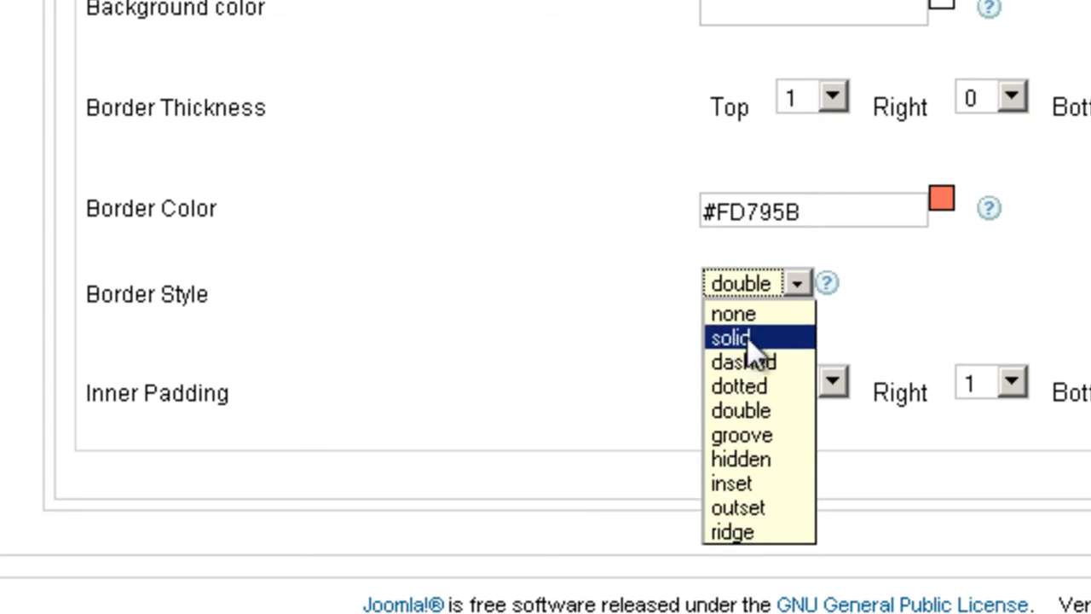
left_click(1035, 318)
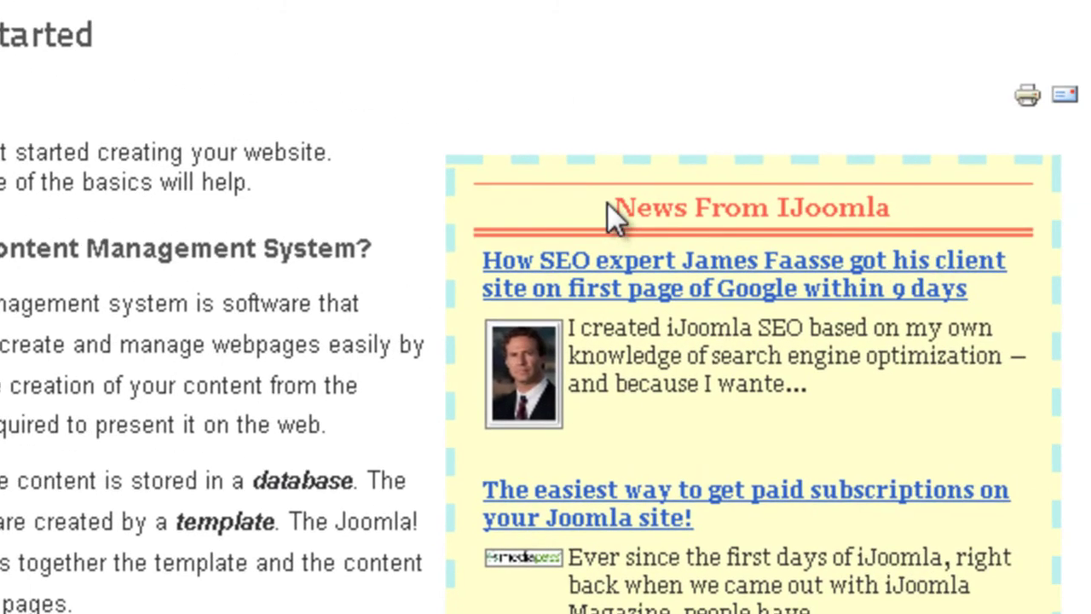
left_click_drag(649, 213, 942, 215)
left_click(705, 207)
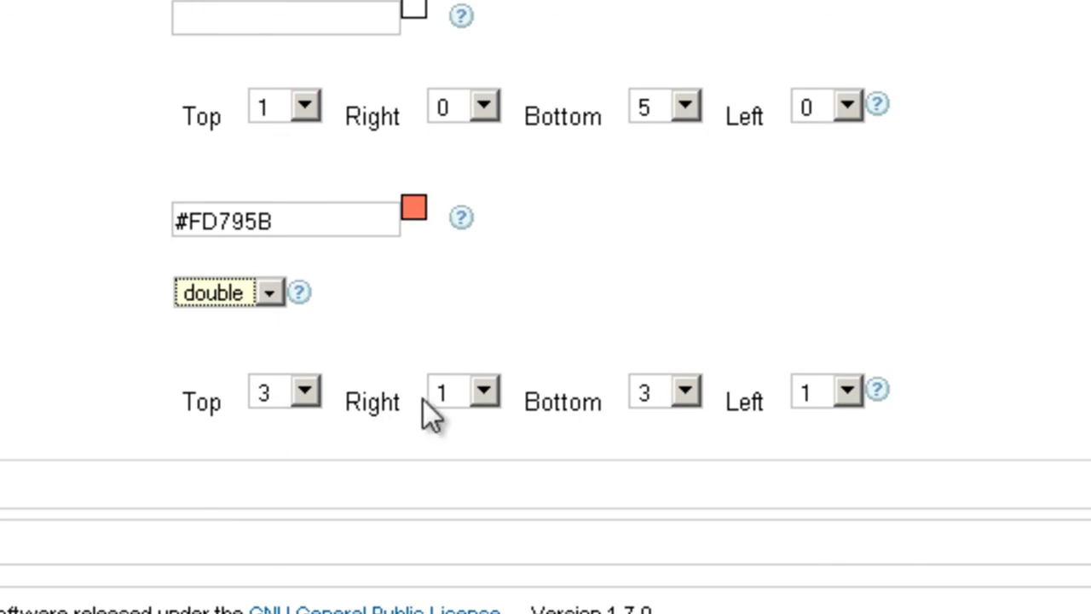
left_click(751, 474)
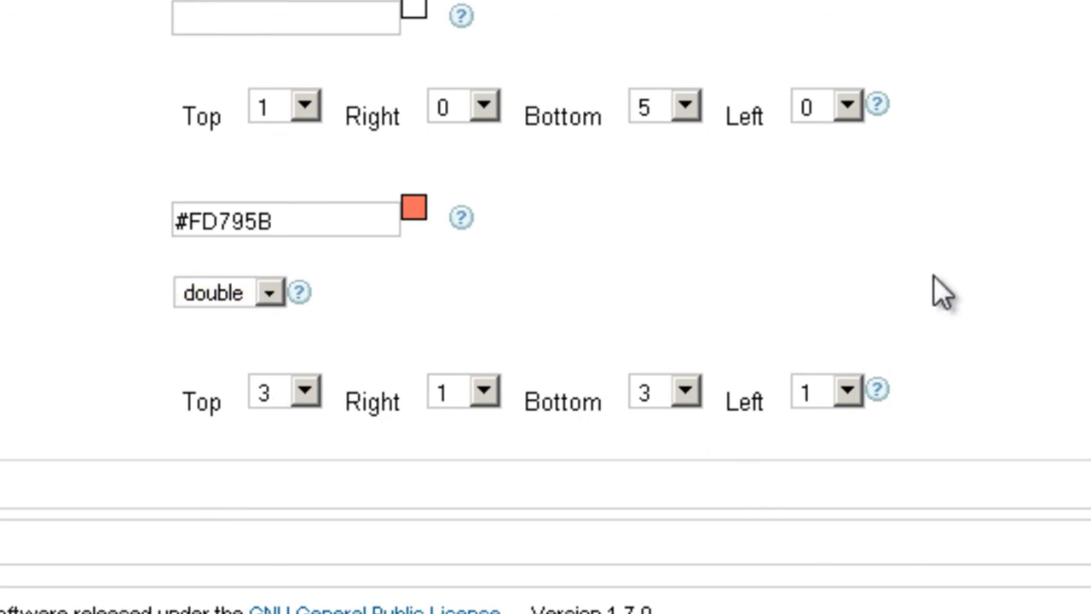
scroll(933, 293, "up", 3)
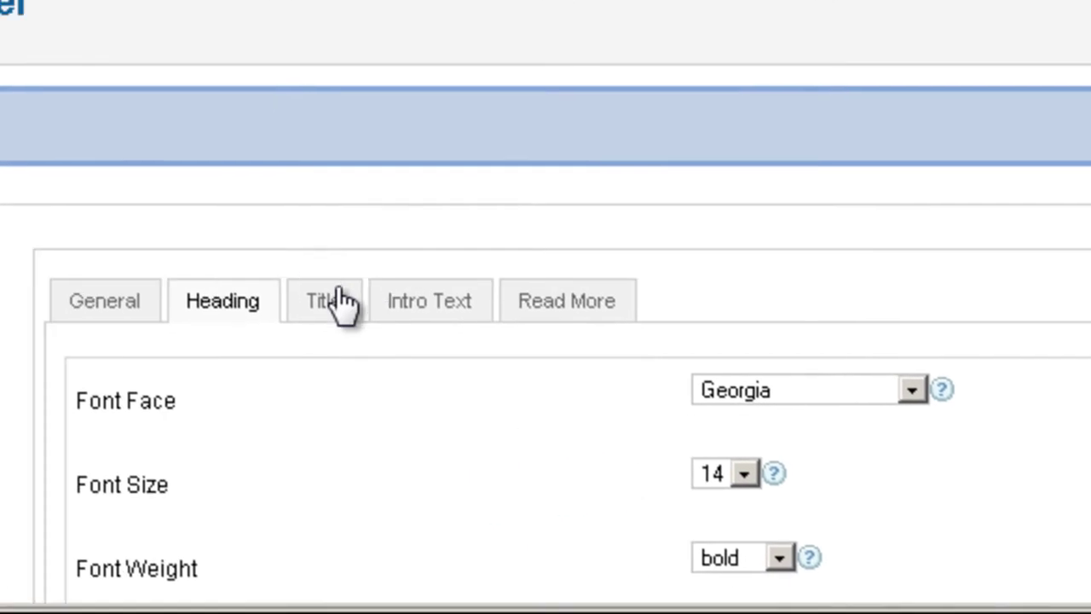
Open the style's title settings and examine the linked article titles in the sidebar on the site's front page.
left_click(353, 309)
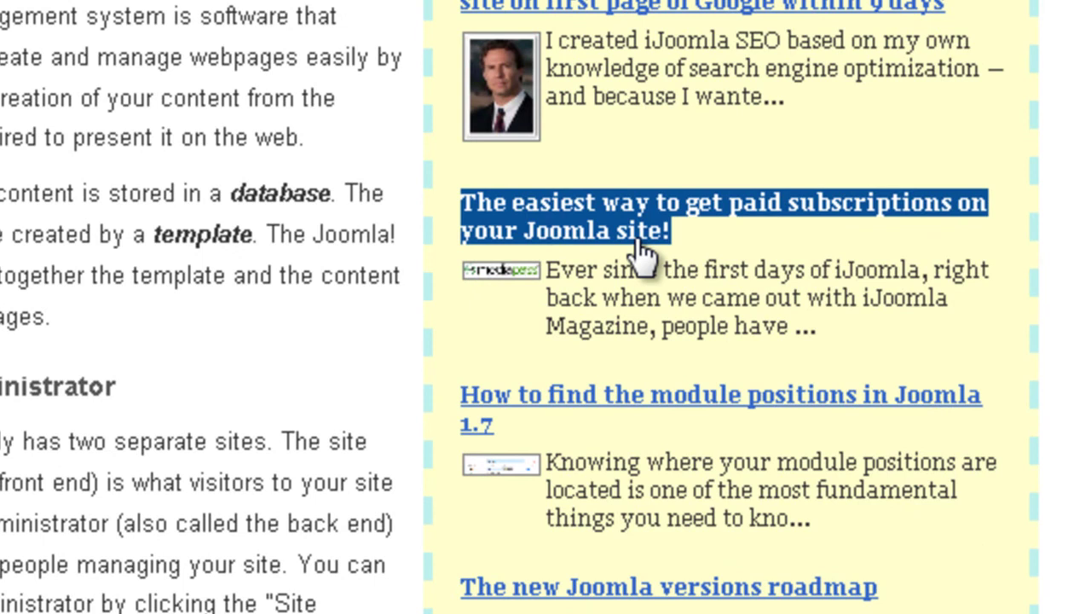
left_click(644, 251)
triple_click(974, 209)
left_click(927, 165)
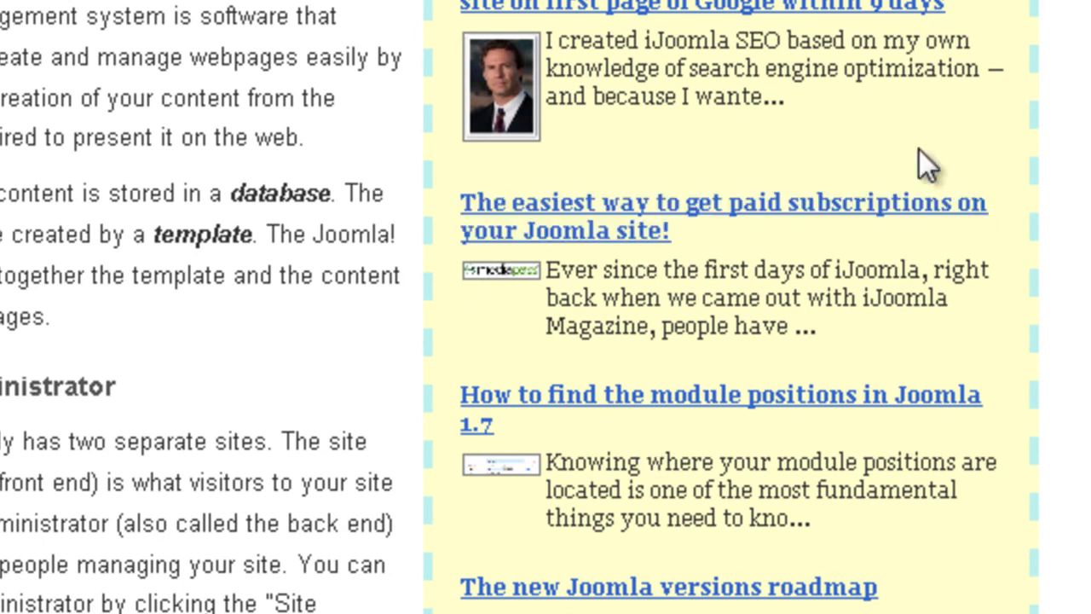
triple_click(675, 5)
left_click(748, 41)
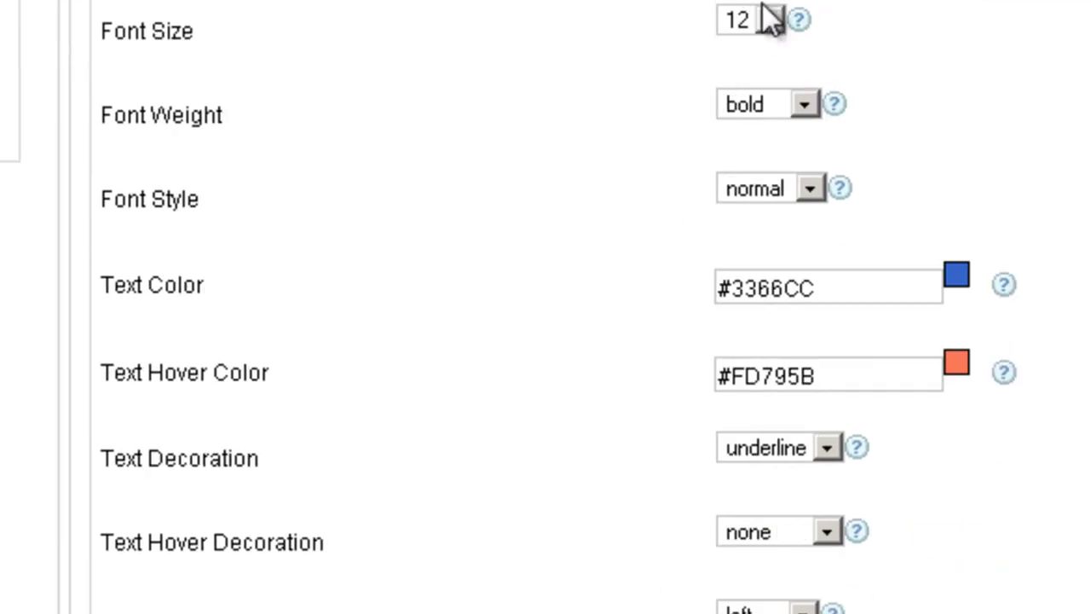
Review the style's title options, from font size and text hover color down to border style and inner padding.
scroll(583, 247, "down", 3)
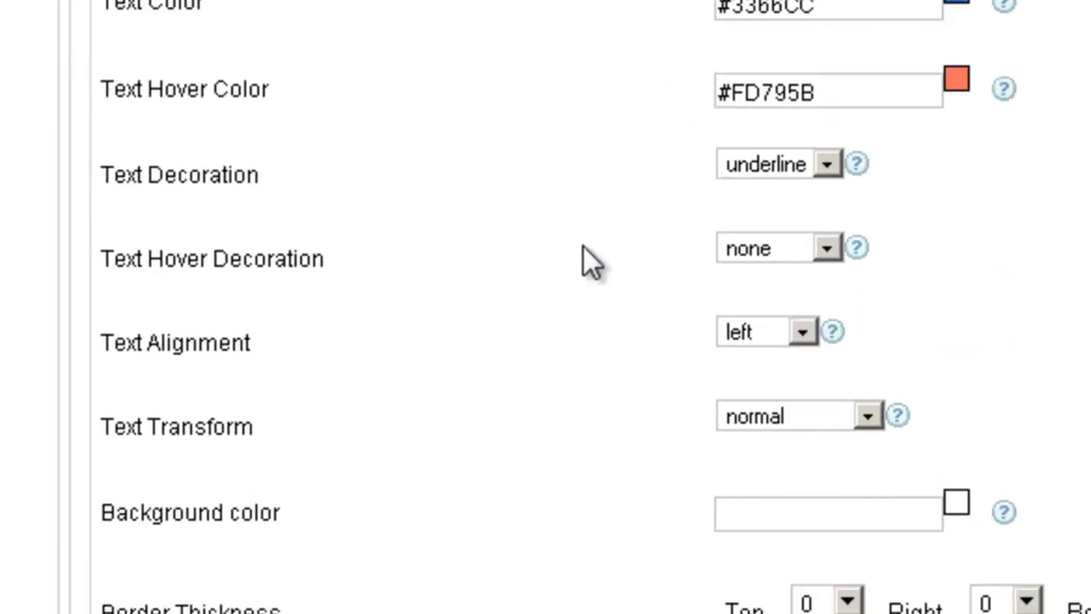
scroll(563, 319, "down", 4)
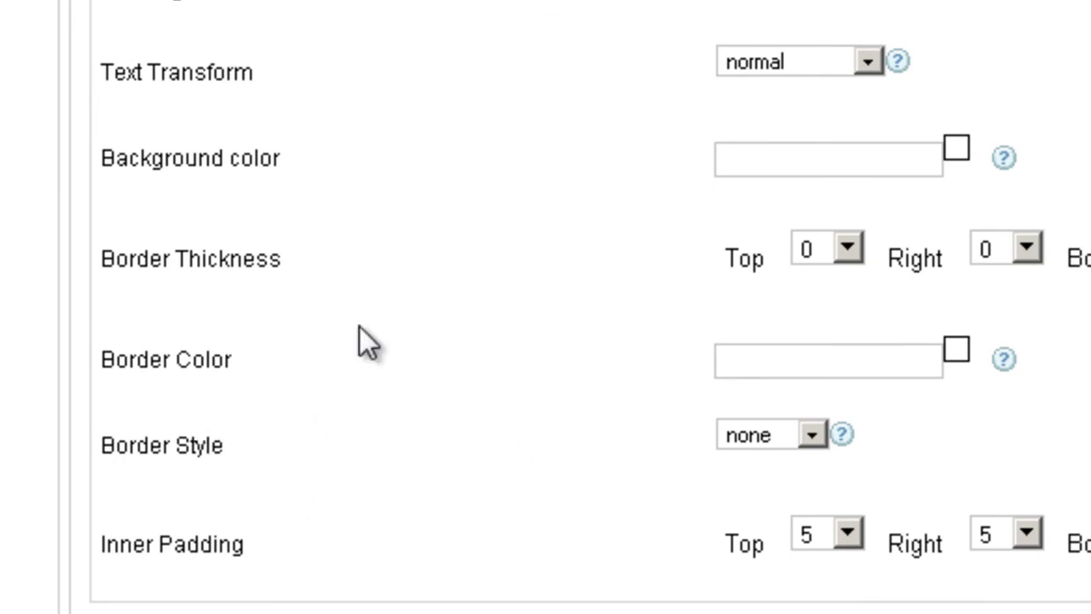
scroll(369, 328, "up", 8)
Review the style's intro text options from font face to border style, and compare them with the article intros in the site's sidebar.
left_click(445, 349)
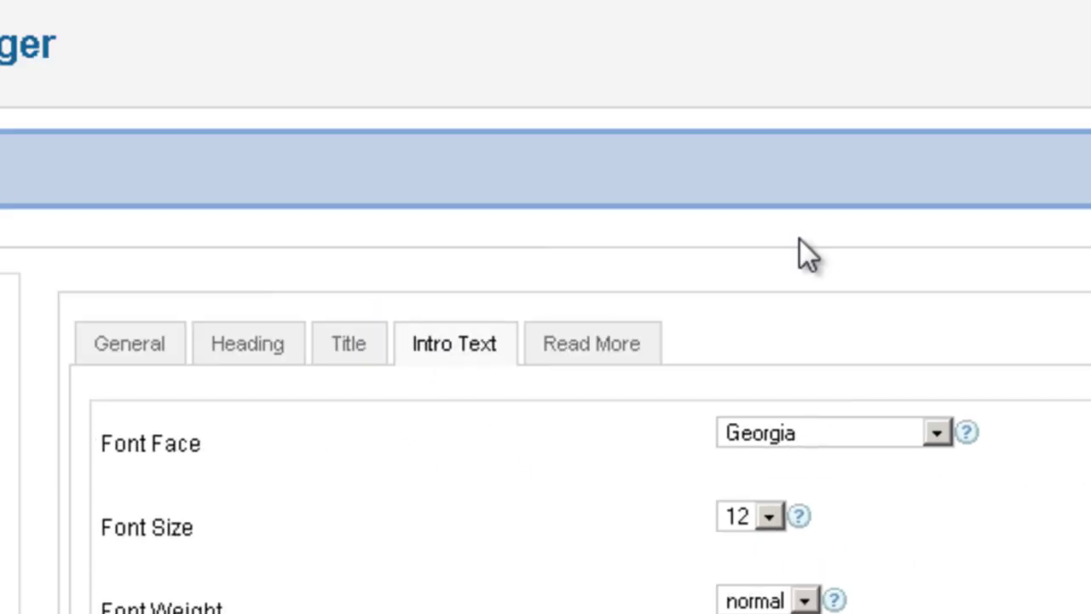
scroll(798, 238, "down", 4)
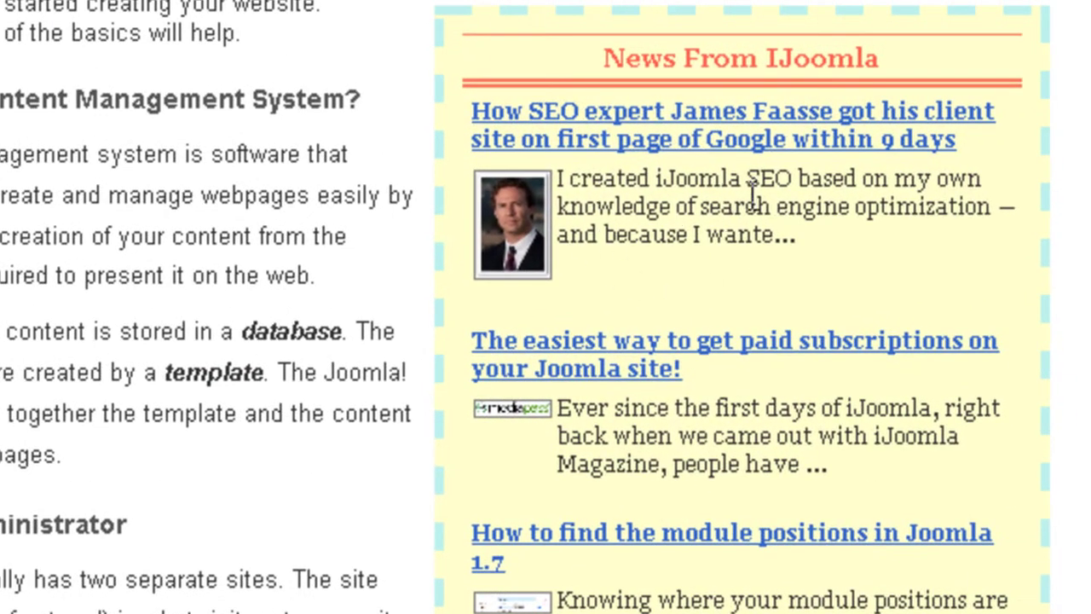
left_click(704, 141)
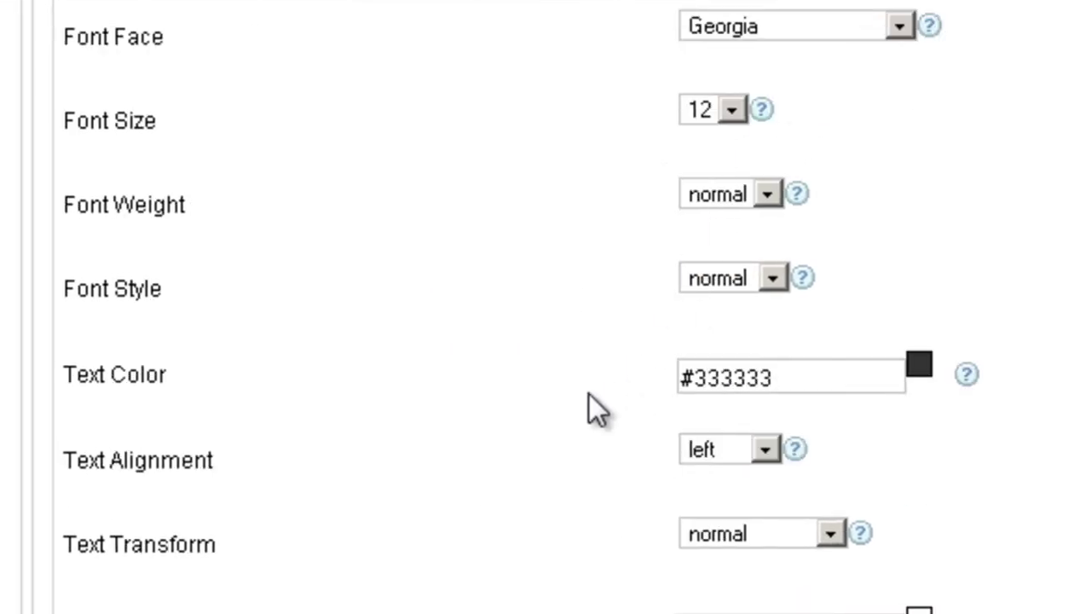
scroll(572, 426, "down", 3)
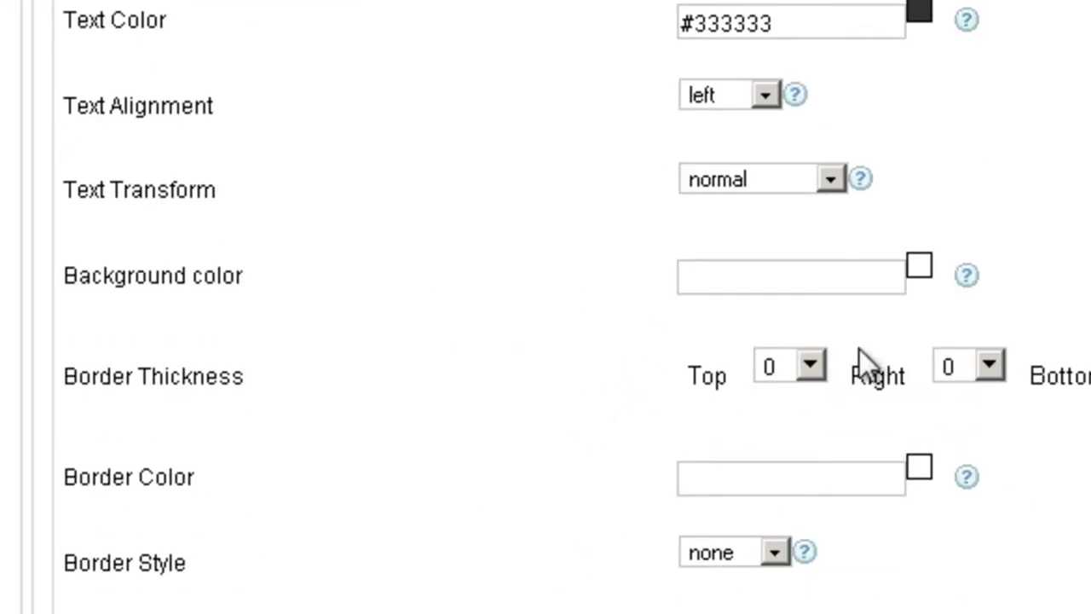
scroll(482, 392, "up", 2)
scroll(509, 396, "up", 5)
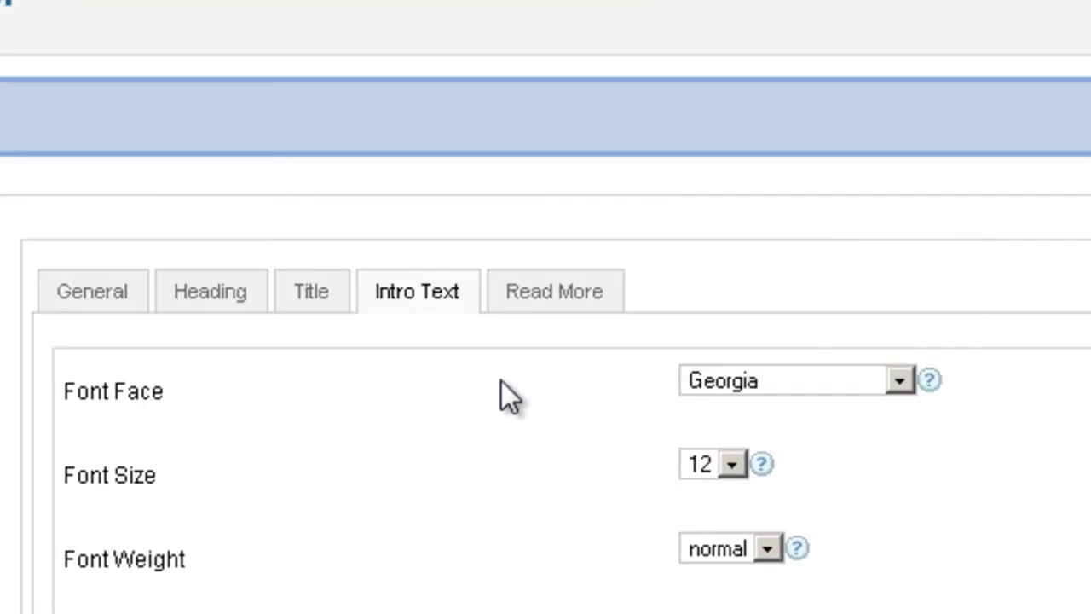
Review the style's Read More options, from font face and text visited color down to border thickness and inner padding.
left_click(555, 295)
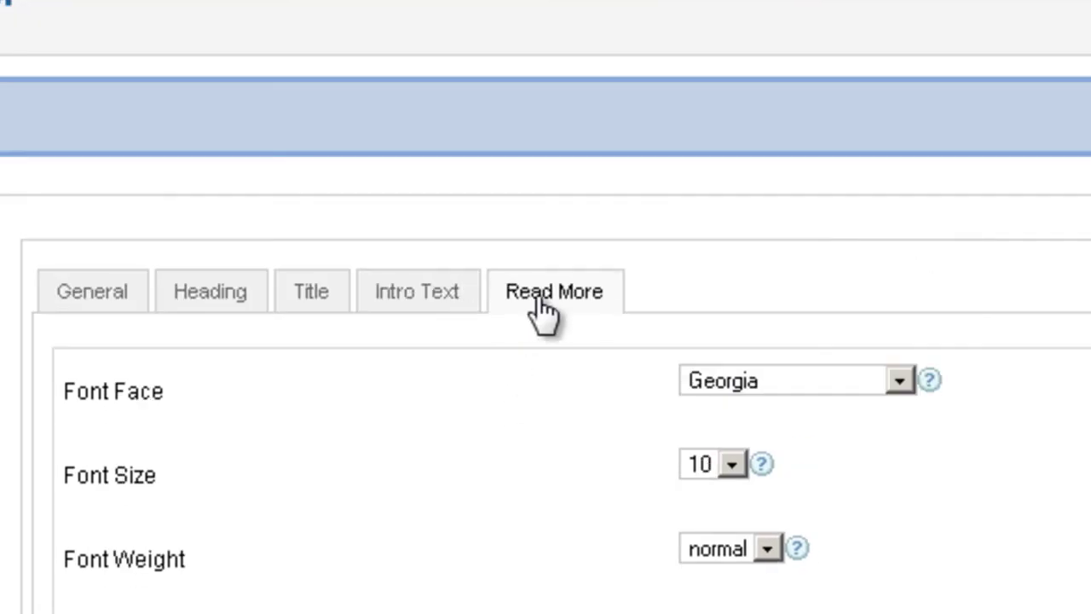
scroll(545, 312, "down", 1)
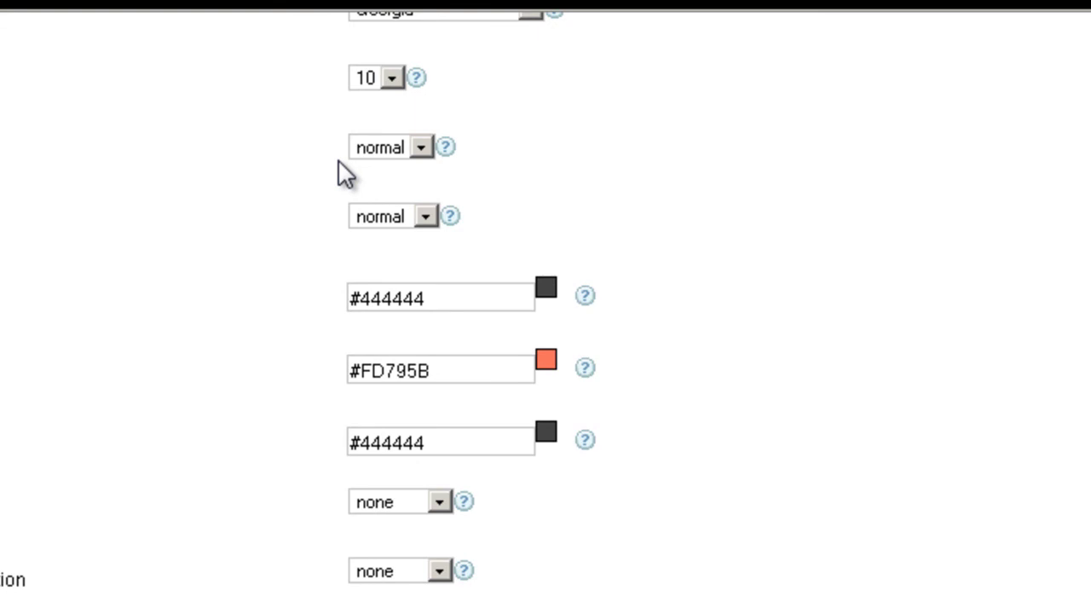
scroll(338, 160, "up", 3)
scroll(224, 264, "down", 6)
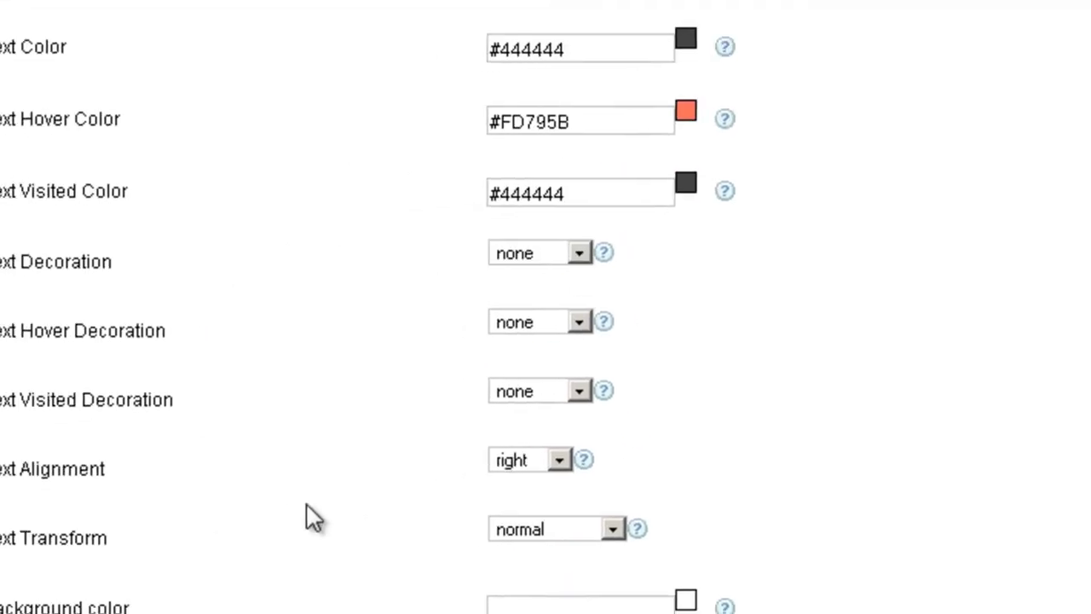
scroll(383, 523, "down", 3)
scroll(477, 448, "down", 3)
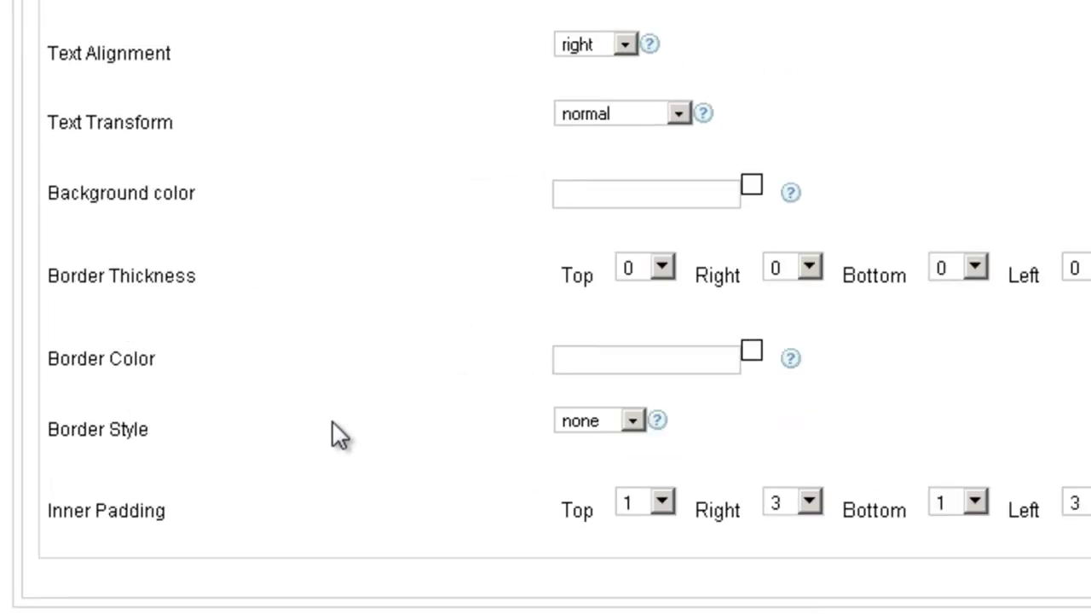
scroll(336, 434, "up", 4)
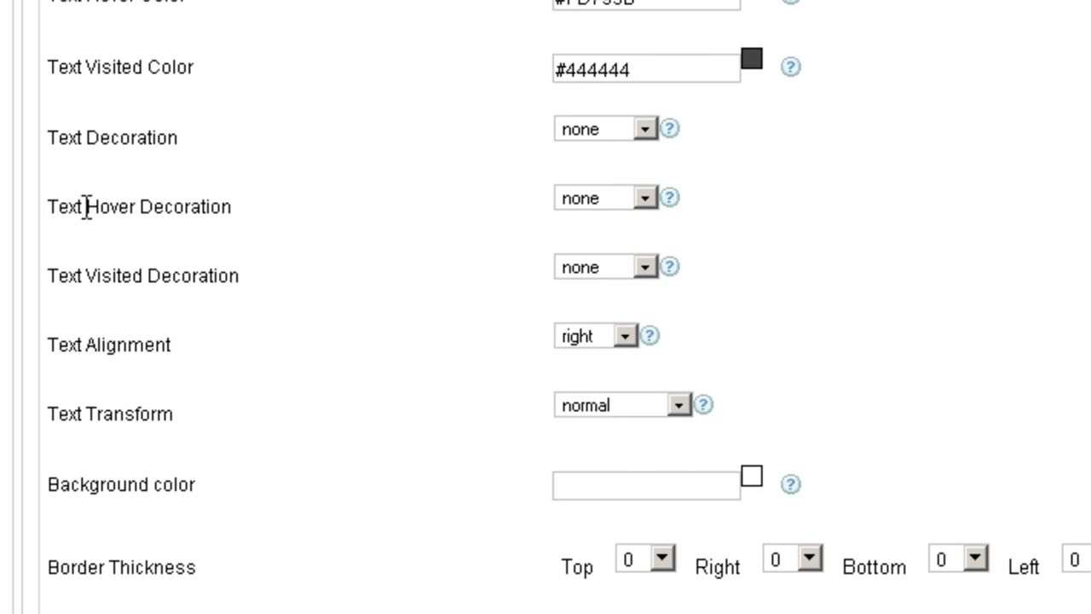
Look through the text hover decoration options for the Read More link, keeping none.
left_click(593, 198)
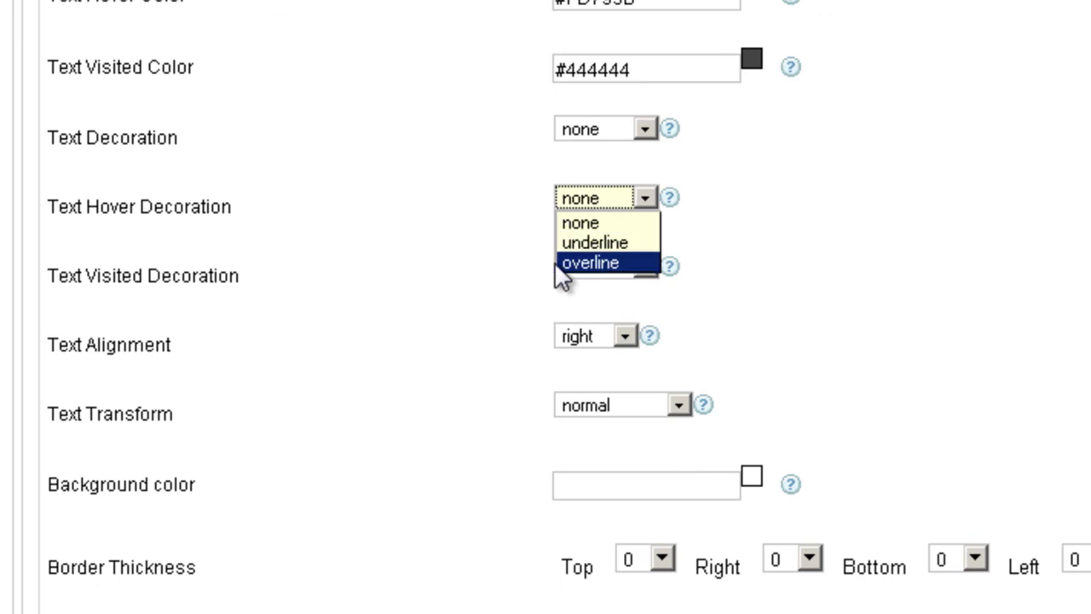
left_click(478, 277)
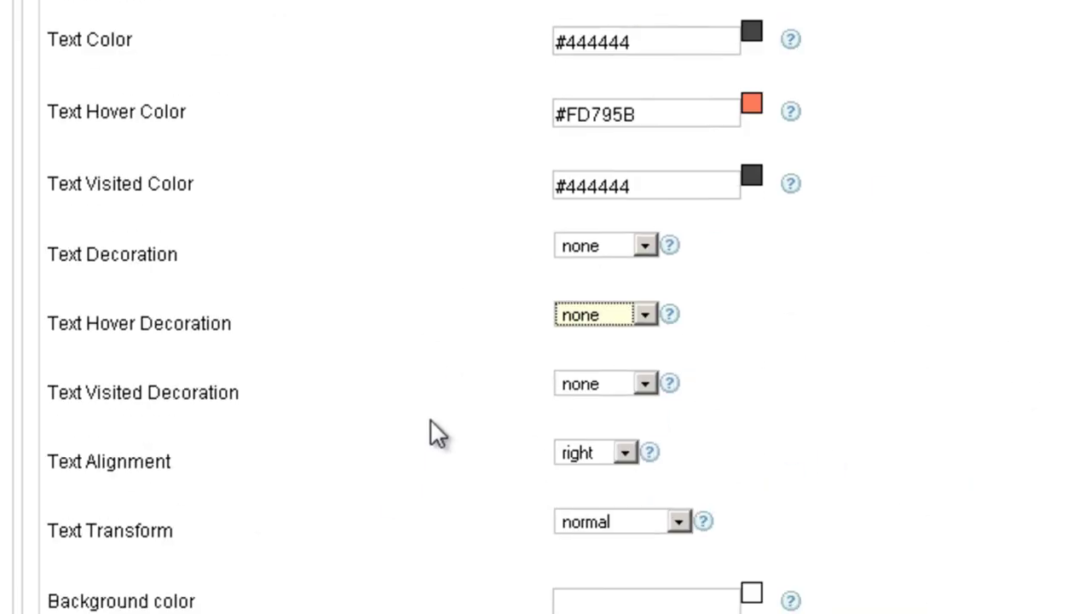
scroll(437, 433, "up", 10)
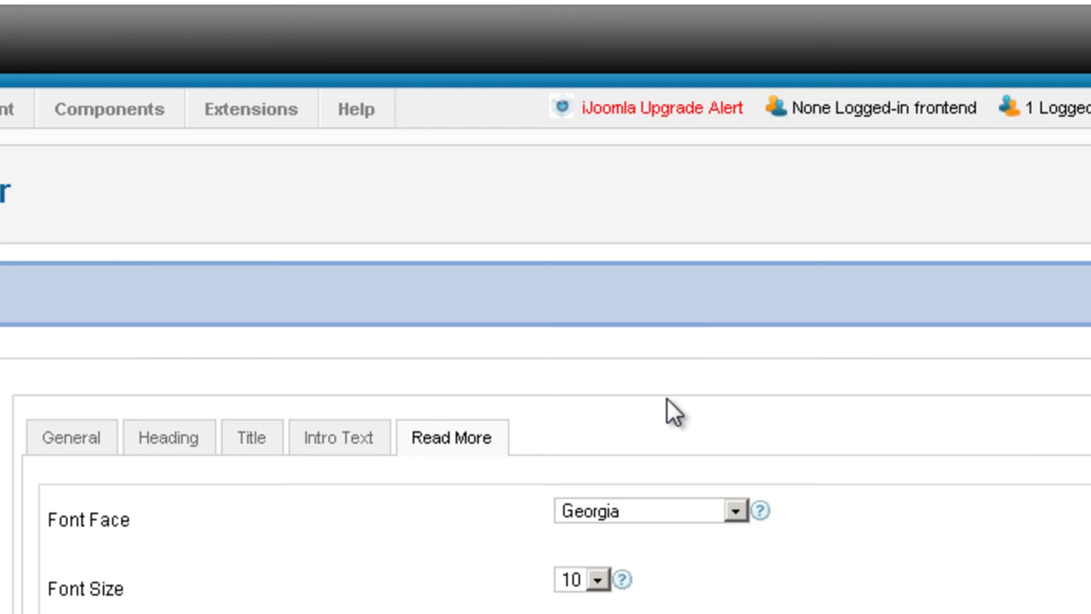